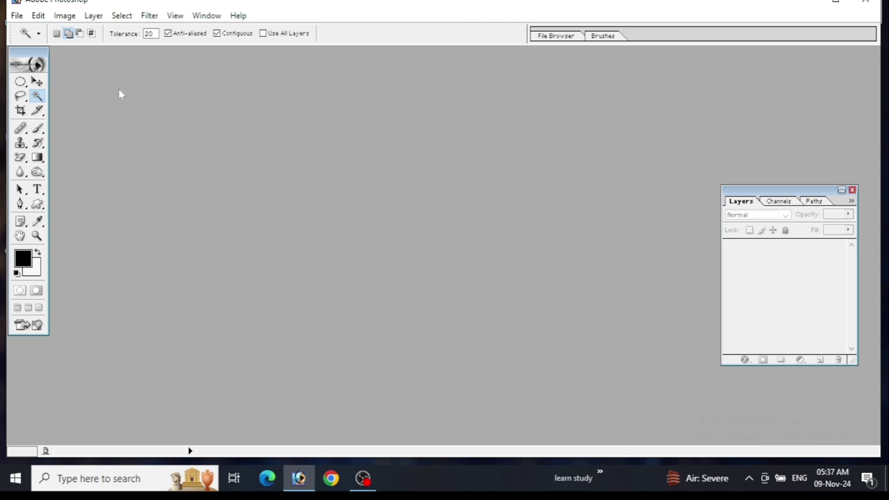
- Create a new blank document from the 1024 x 768 preset size
click(17, 15)
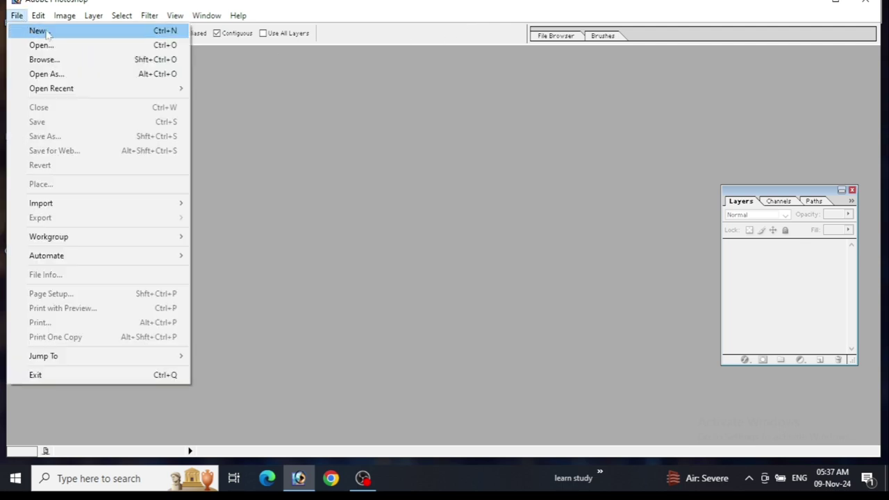
click(38, 31)
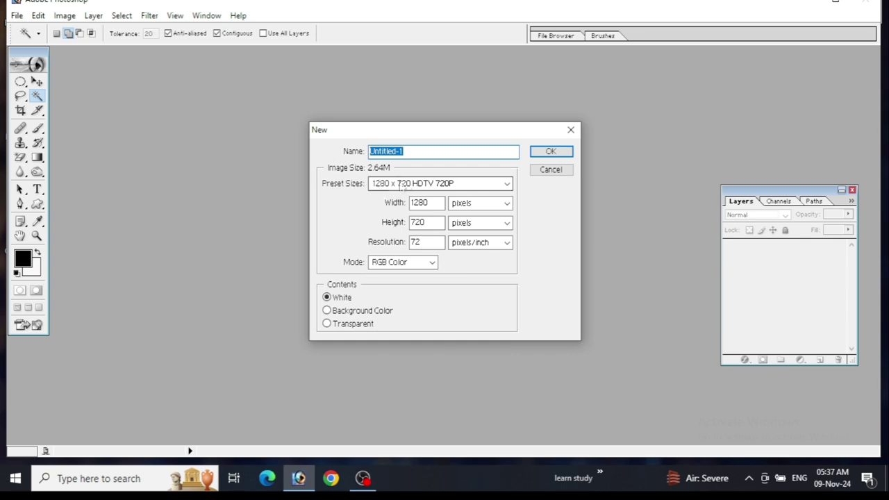
click(420, 183)
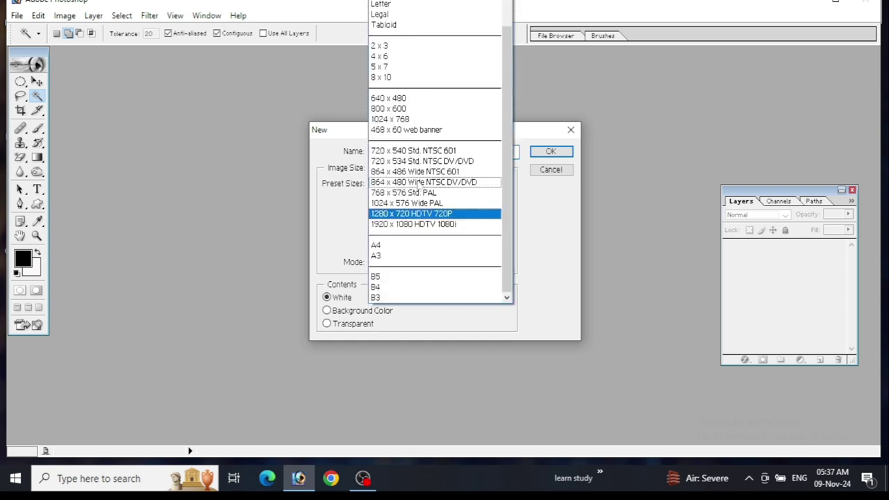
click(416, 122)
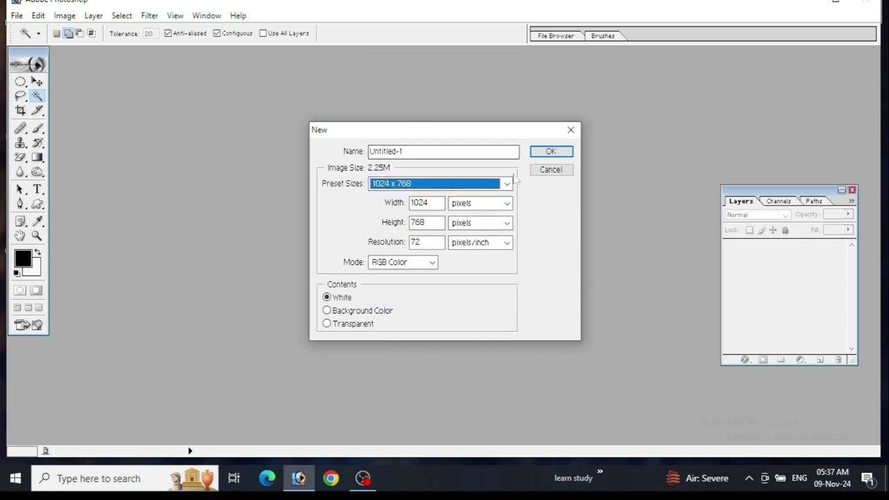
click(550, 152)
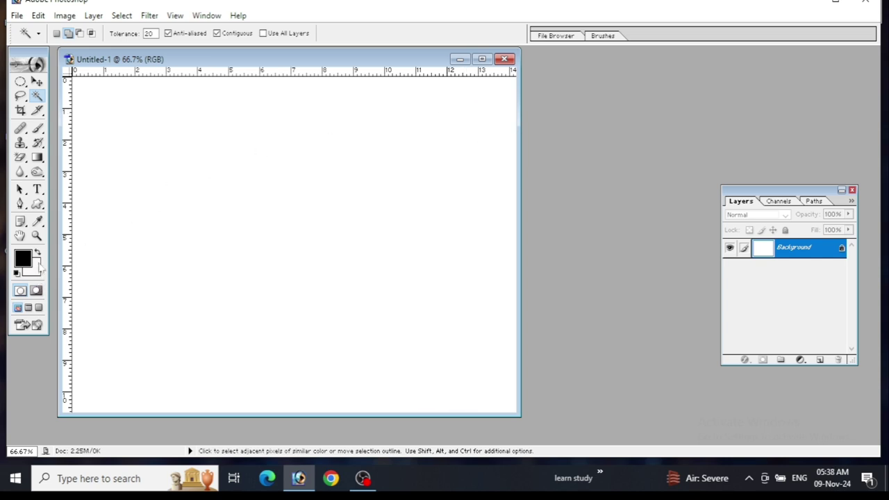
- Pick black for the background swatch and white (FFFFFF) for the foreground swatch
click(38, 274)
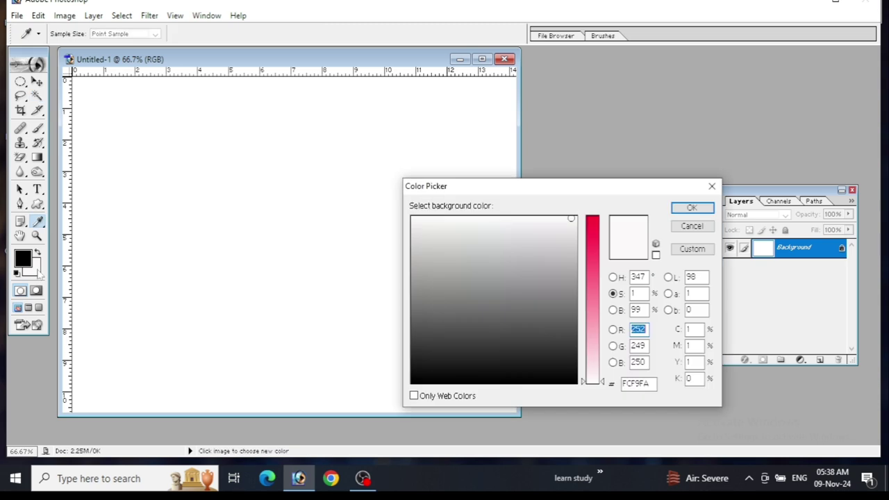
click(414, 381)
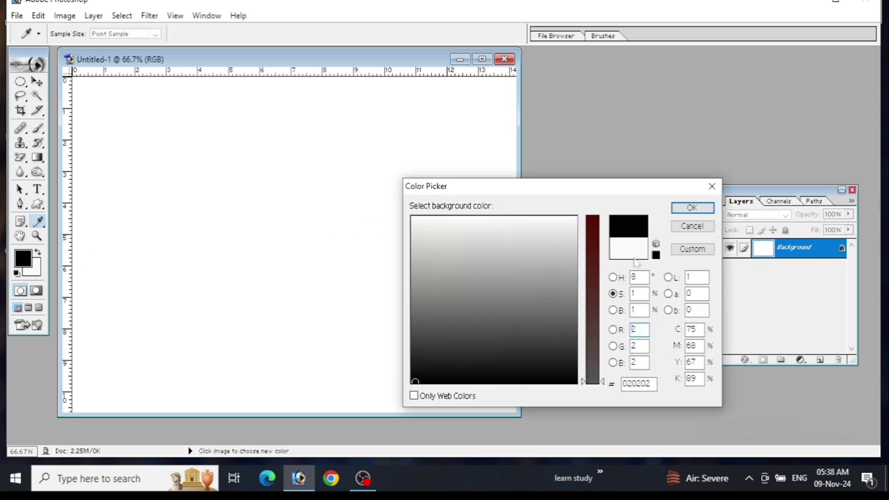
click(691, 208)
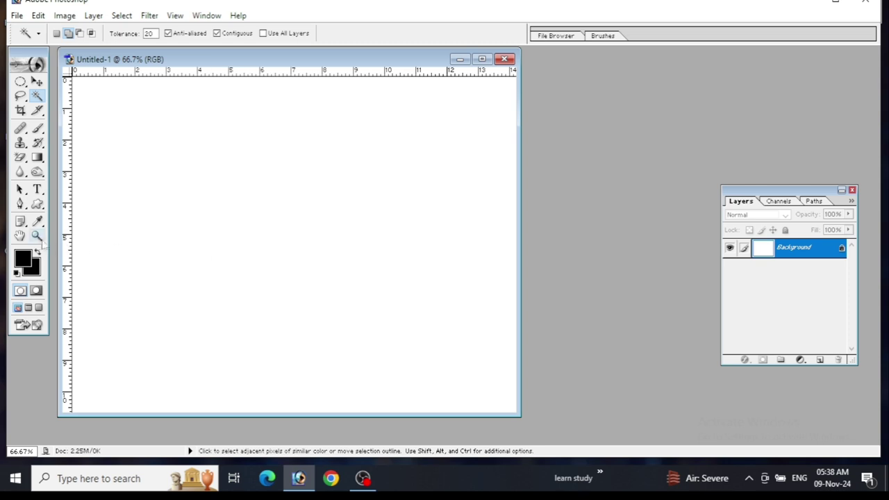
click(23, 261)
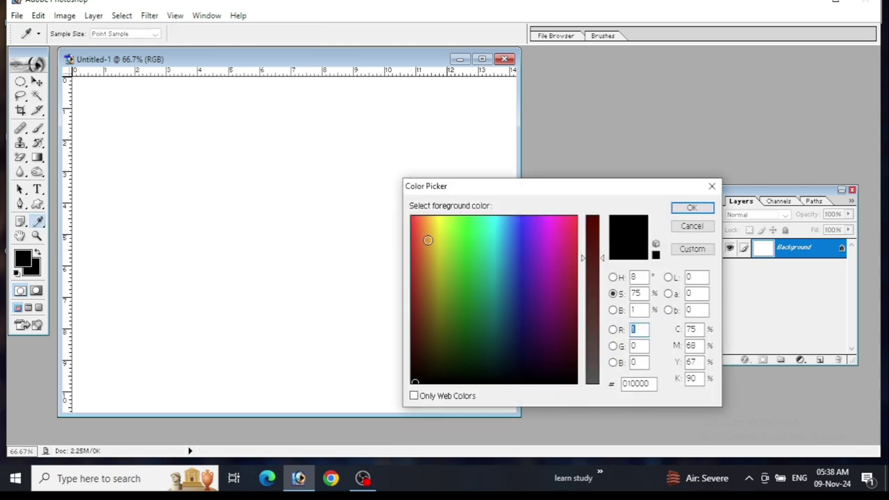
click(237, 246)
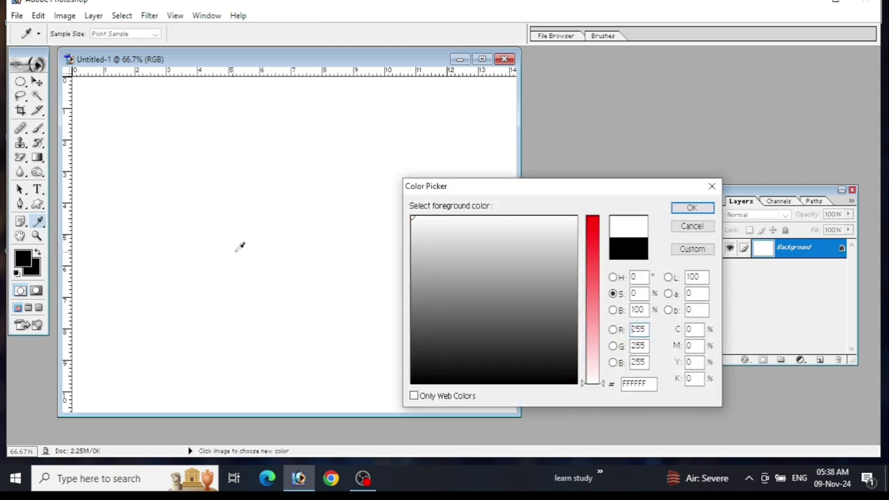
click(695, 209)
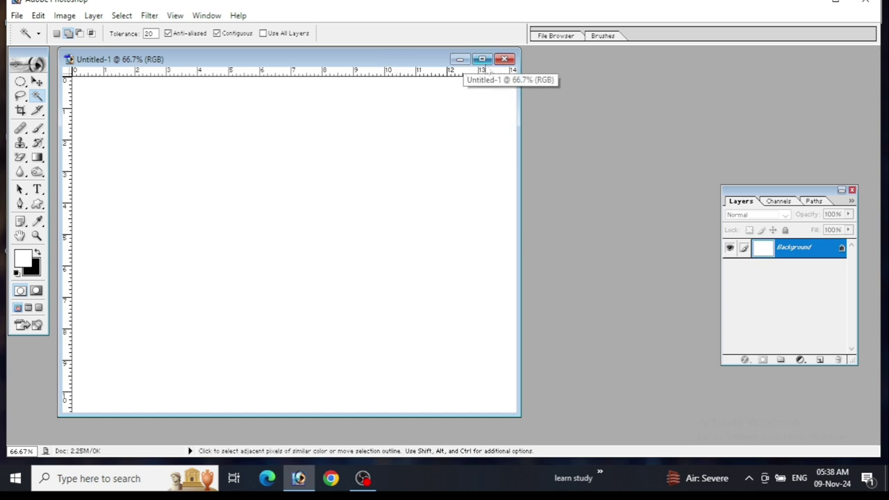
- Maximize the document window and fill the Background layer with black via Ctrl+Backspace
click(481, 59)
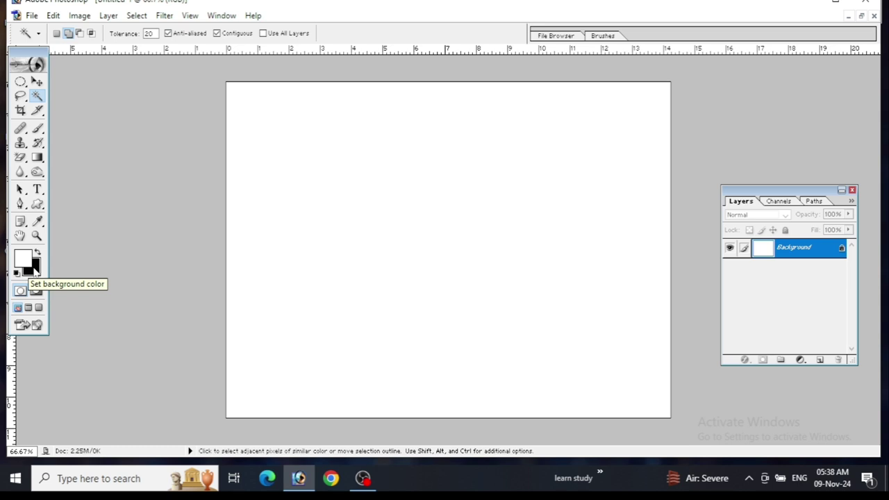
key(ctrl)
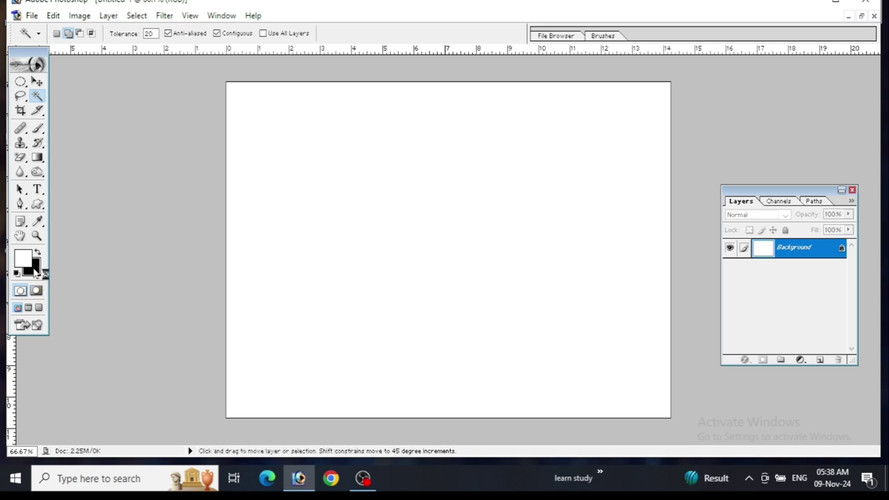
key(ctrl+BackSpace)
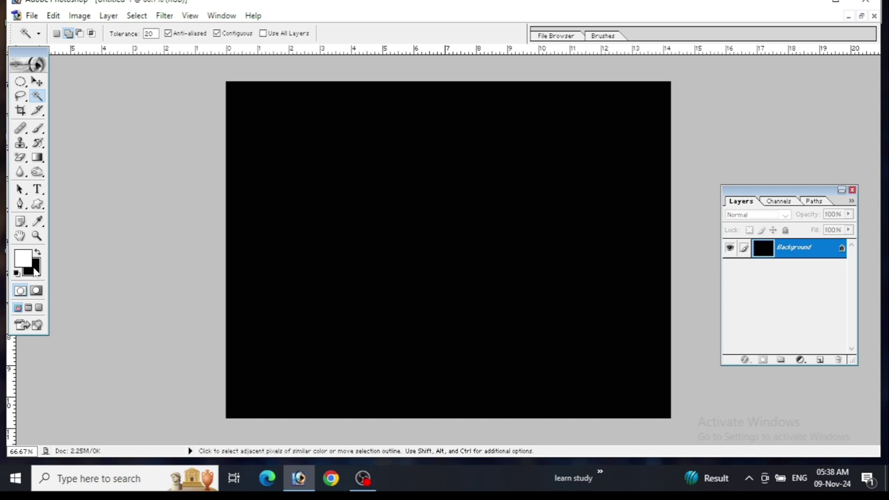
click(38, 190)
click(38, 191)
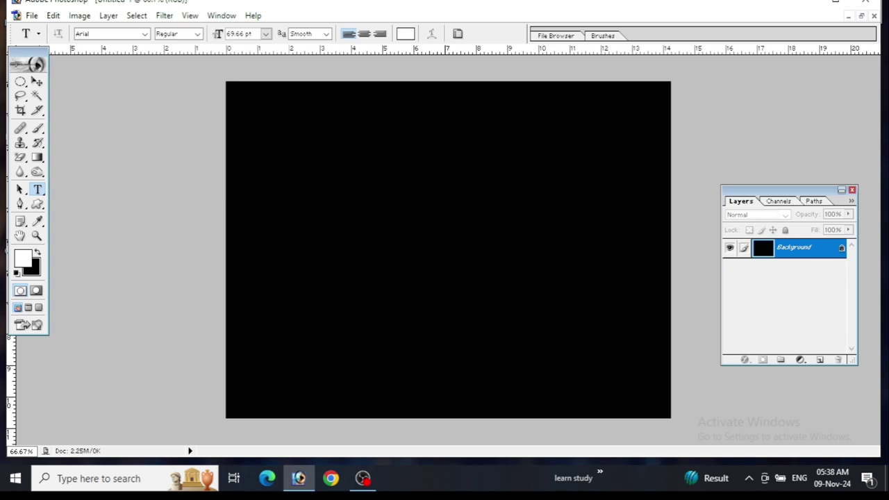
- Add the white text 'INDIA' left of centre and commit it
click(289, 252)
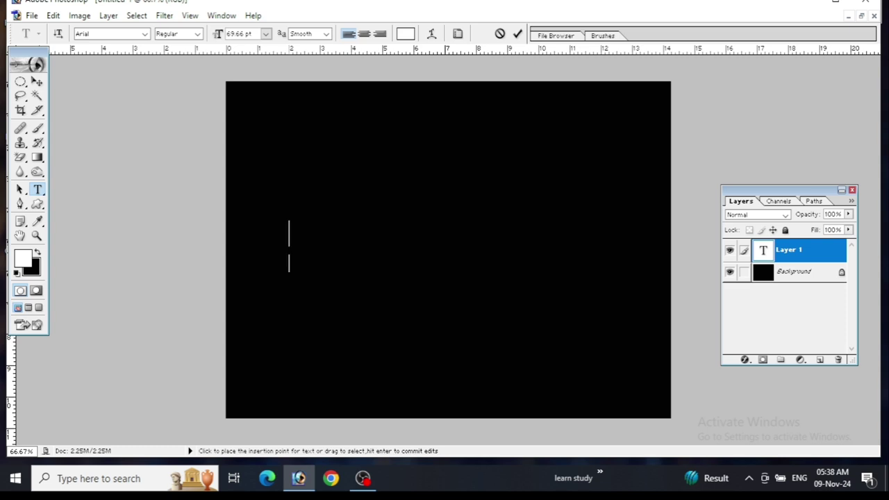
text(IND)
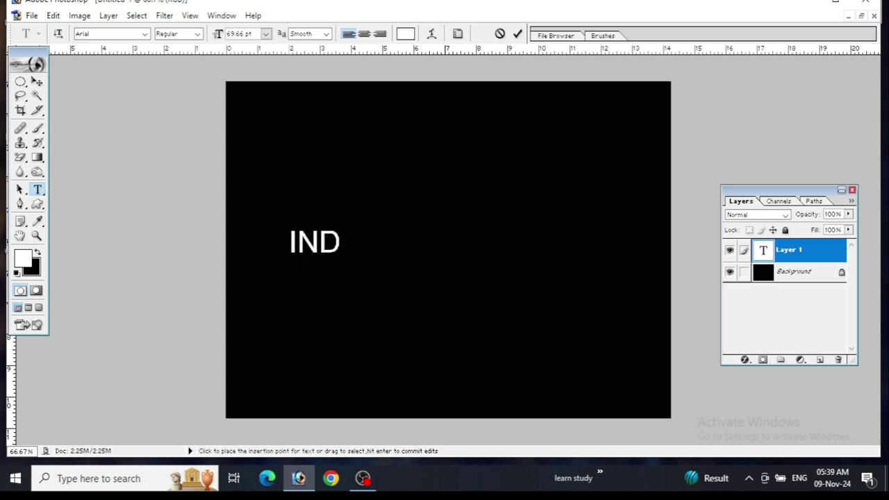
text(IA)
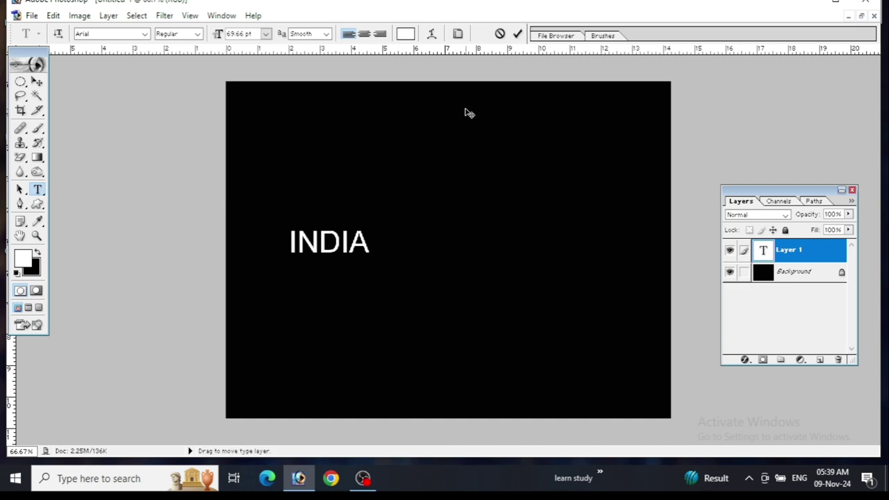
click(519, 35)
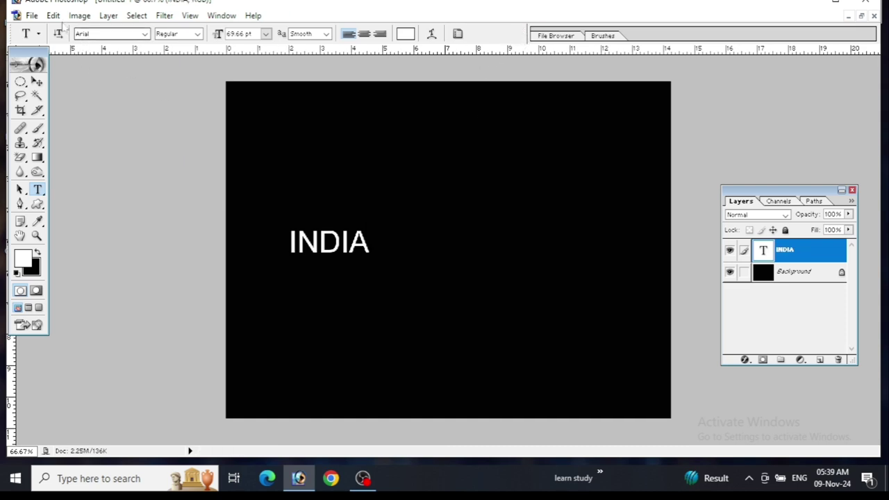
- Scale INDIA to about 421% wide by 448% tall, placed just below centre
click(37, 83)
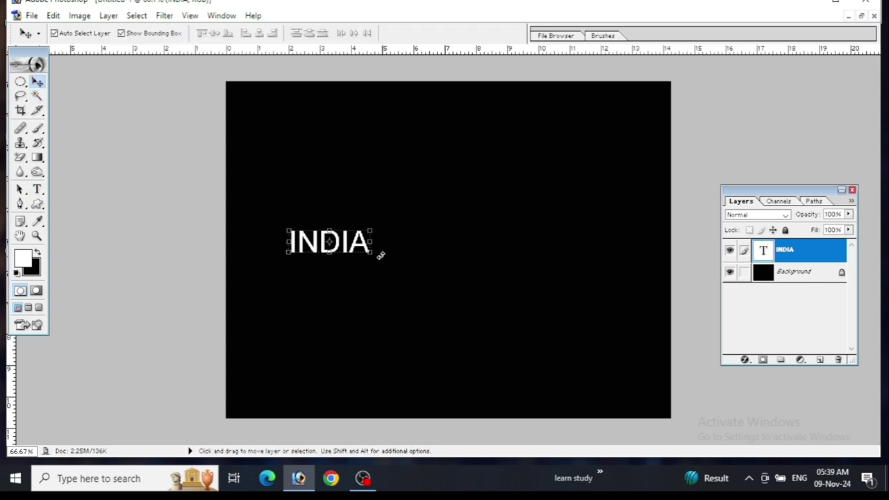
mouse_move(371, 255)
mouse_down()
mouse_move(597, 337)
mouse_move(611, 328)
mouse_up()
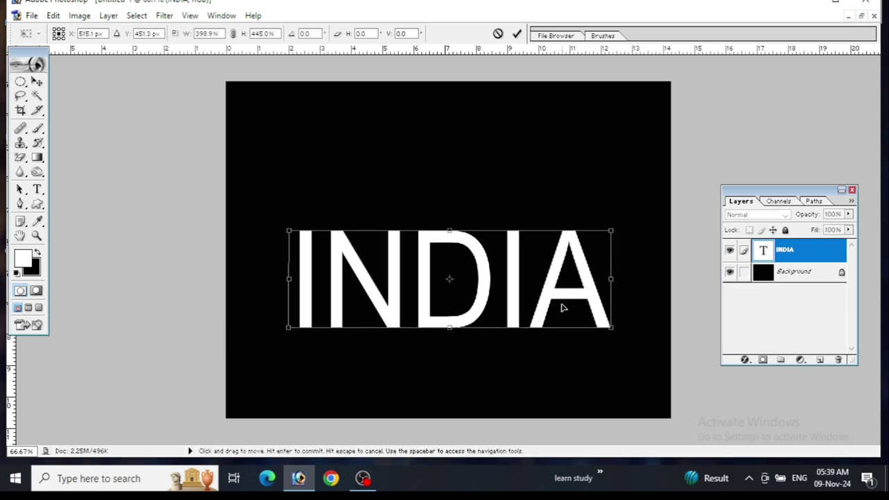
drag(563, 307, 553, 328)
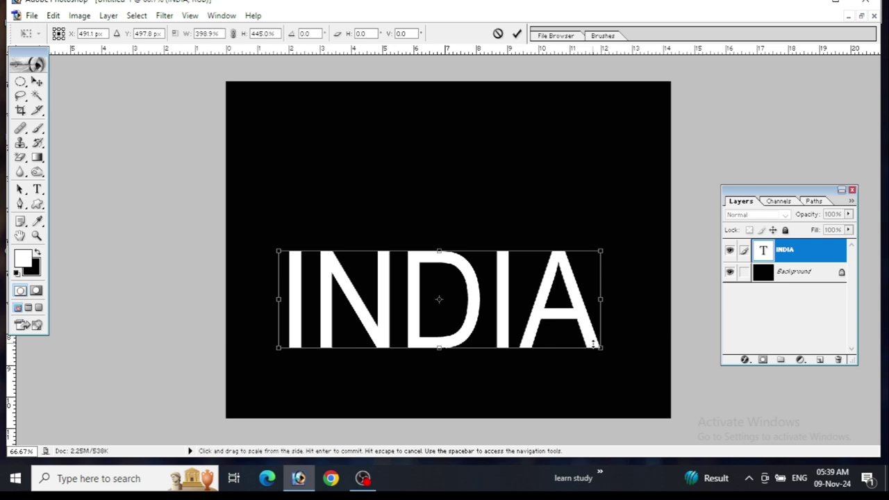
mouse_move(595, 344)
mouse_down()
mouse_move(610, 358)
mouse_move(618, 348)
mouse_up()
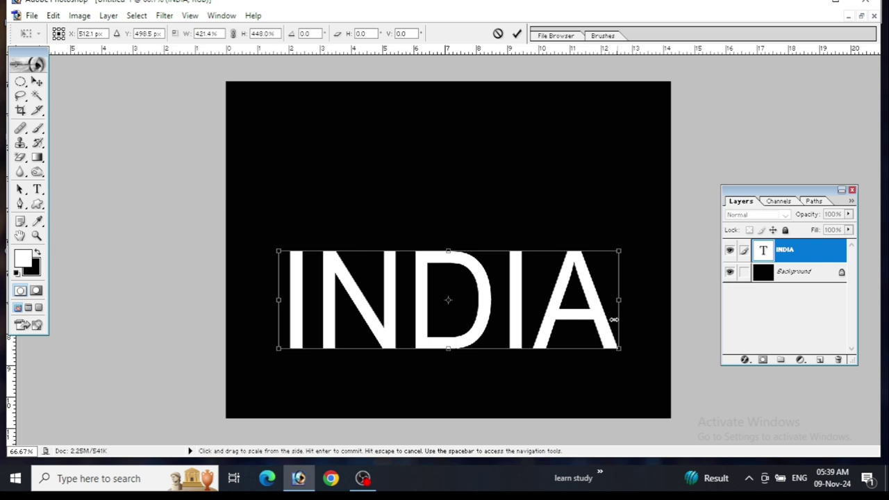
click(518, 34)
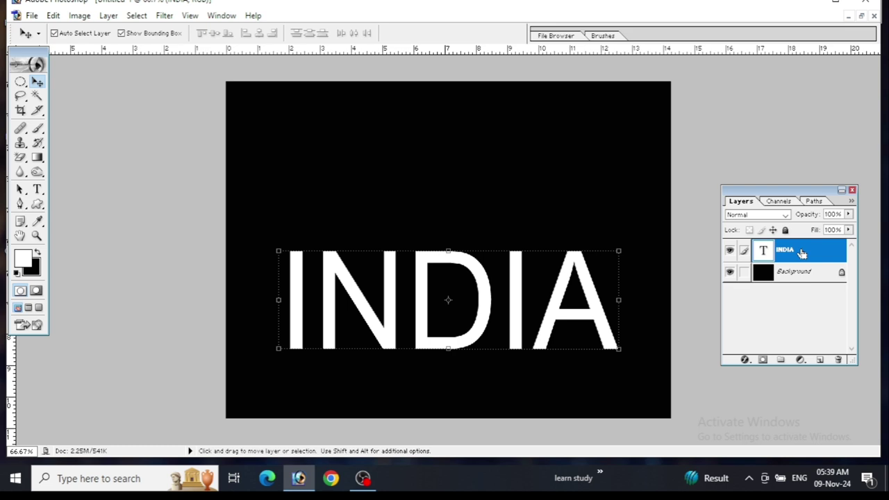
- Duplicate INDIA, hide the 'INDIA copy' layer, and select the original INDIA layer
key(ctrl+j)
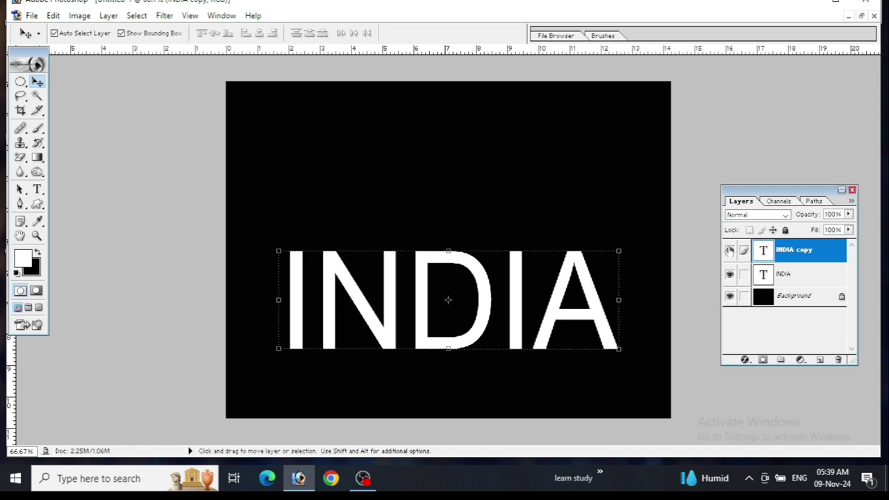
click(730, 252)
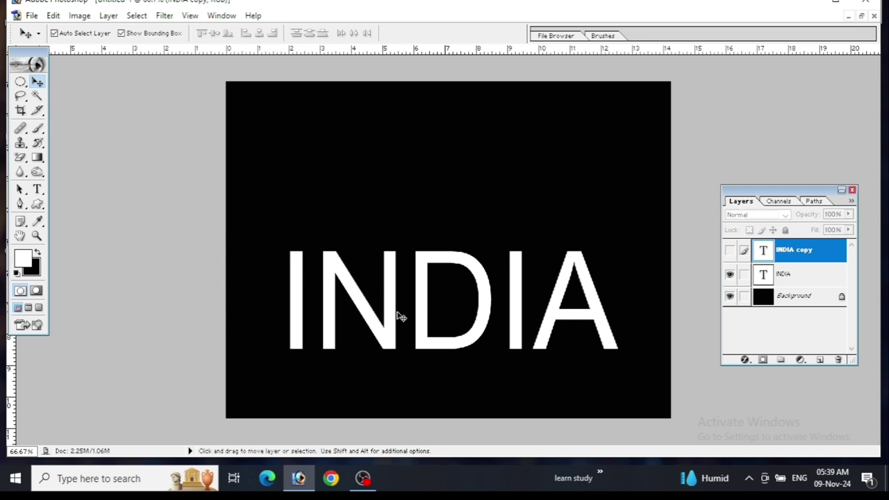
click(329, 307)
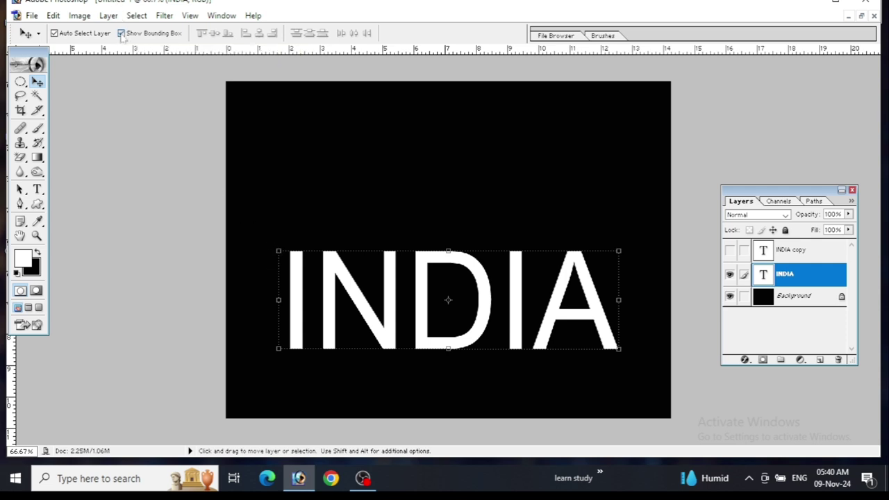
- Rotate the original INDIA text 90° clockwise so it runs vertically
click(121, 34)
click(121, 33)
click(54, 16)
mouse_move(132, 270)
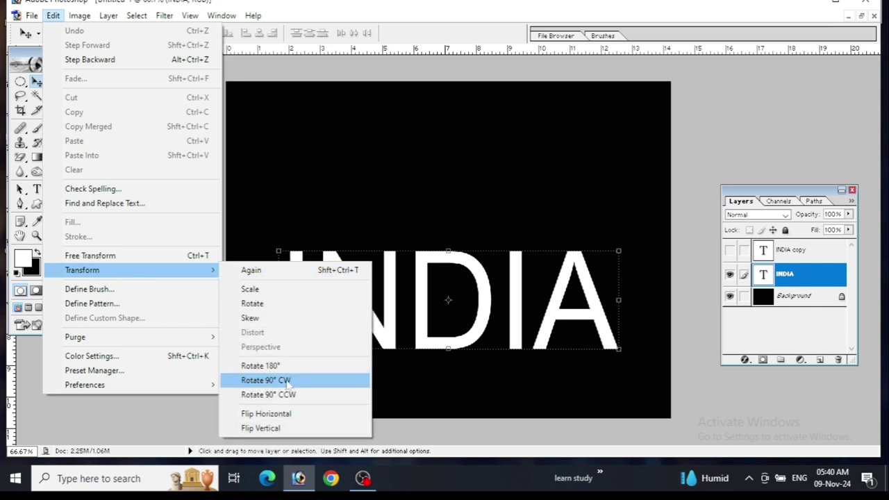
click(286, 382)
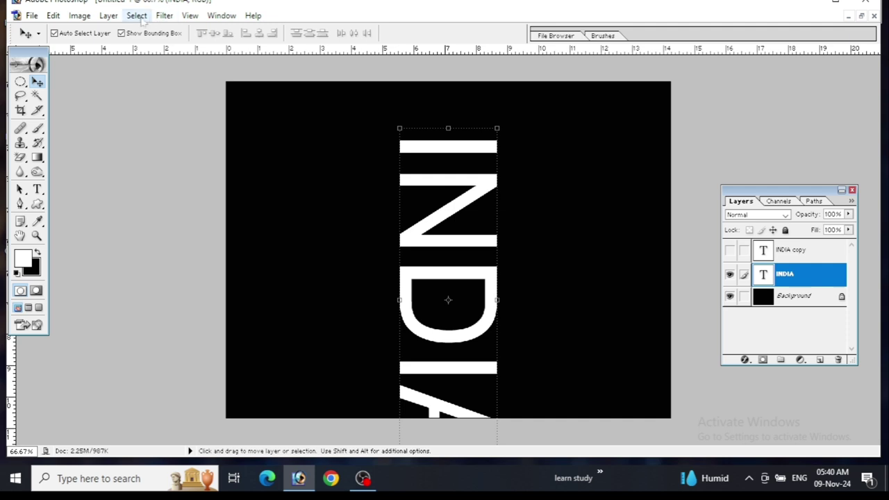
click(164, 15)
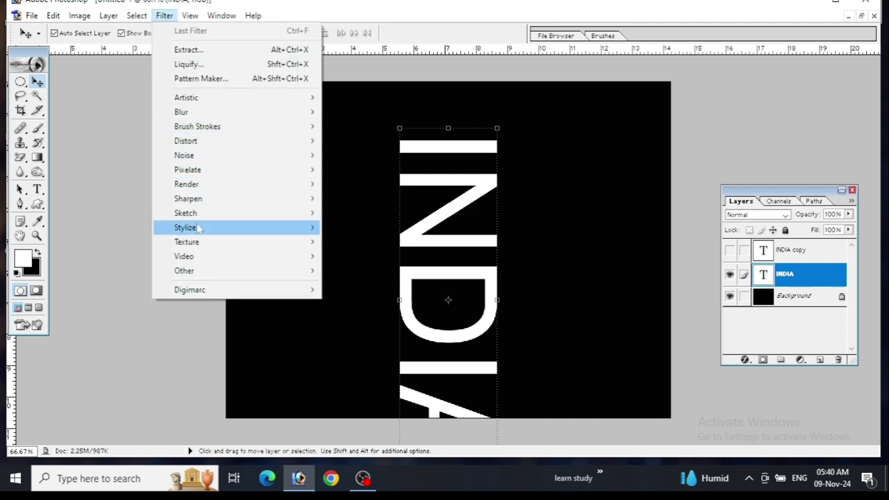
mouse_move(184, 227)
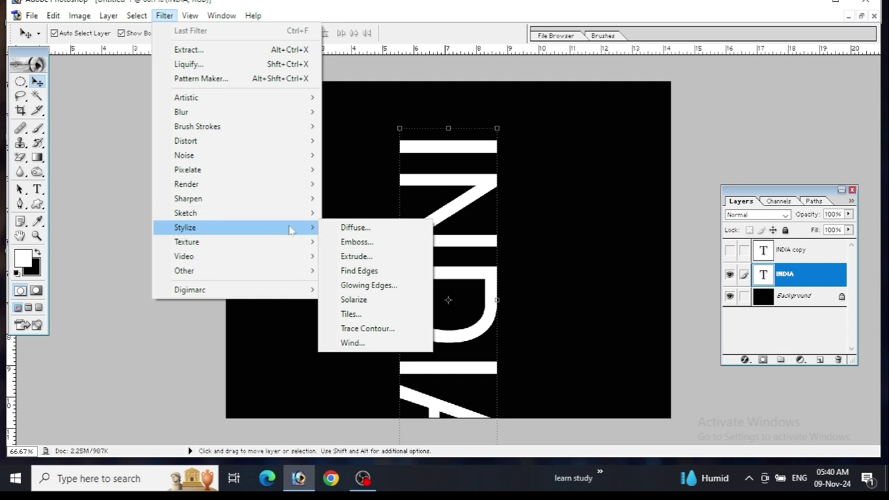
- Rasterize INDIA and apply Wind from the left three times for long streaks
click(352, 343)
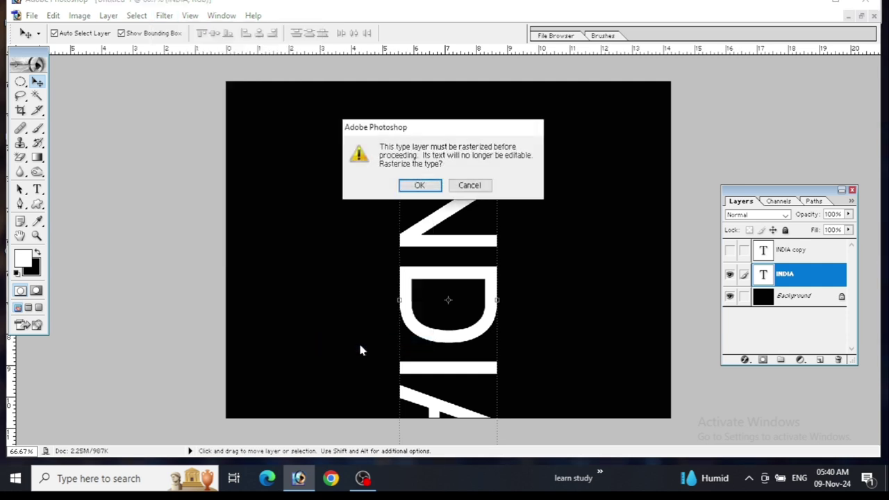
click(420, 186)
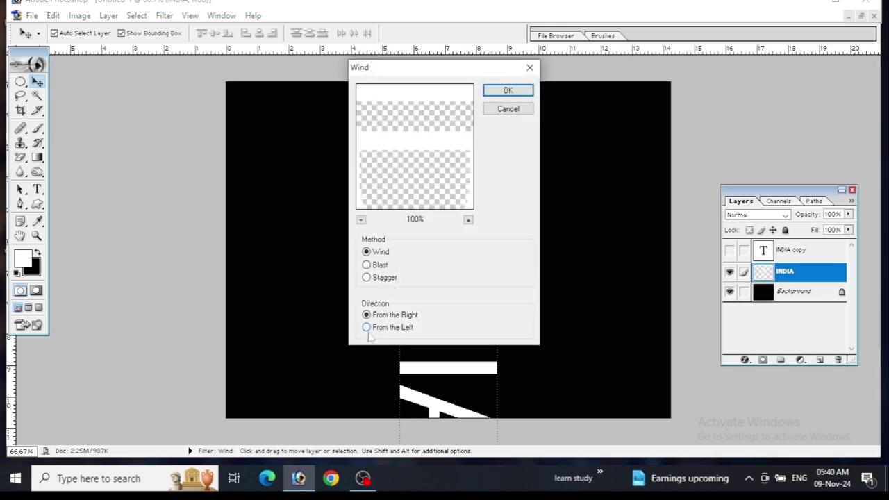
click(509, 91)
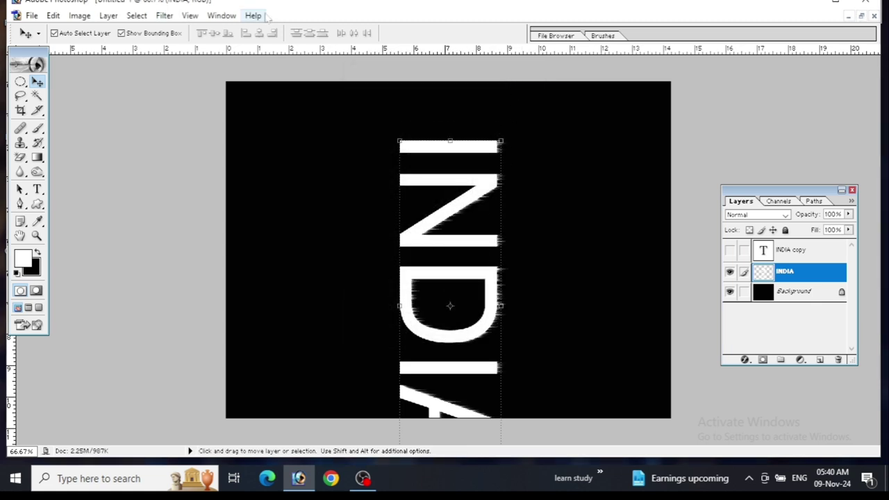
click(167, 17)
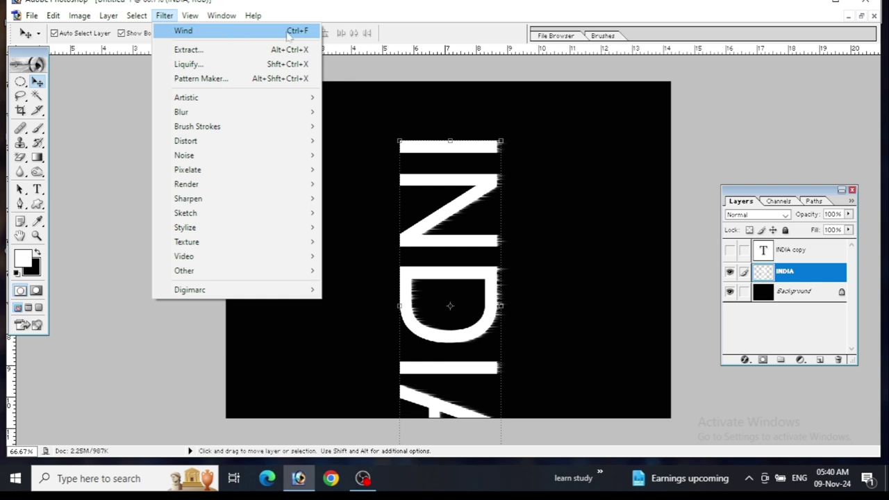
click(345, 12)
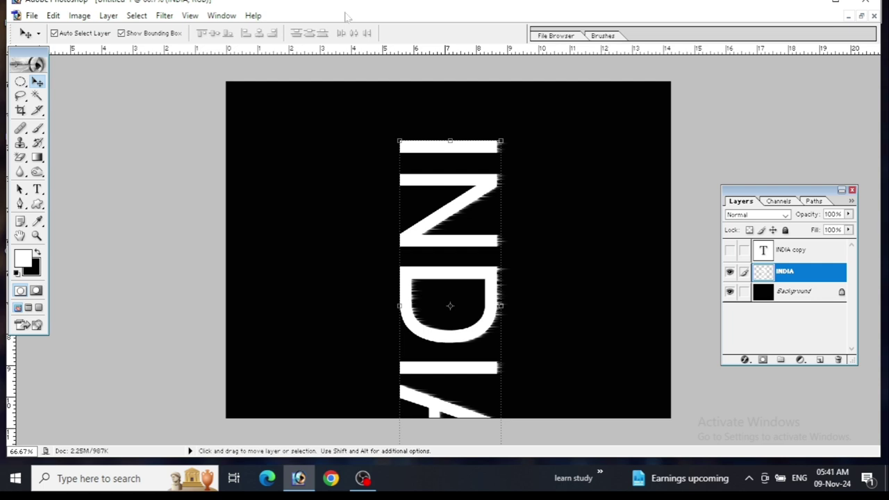
key(ctrl+f)
key(ctrl+f)
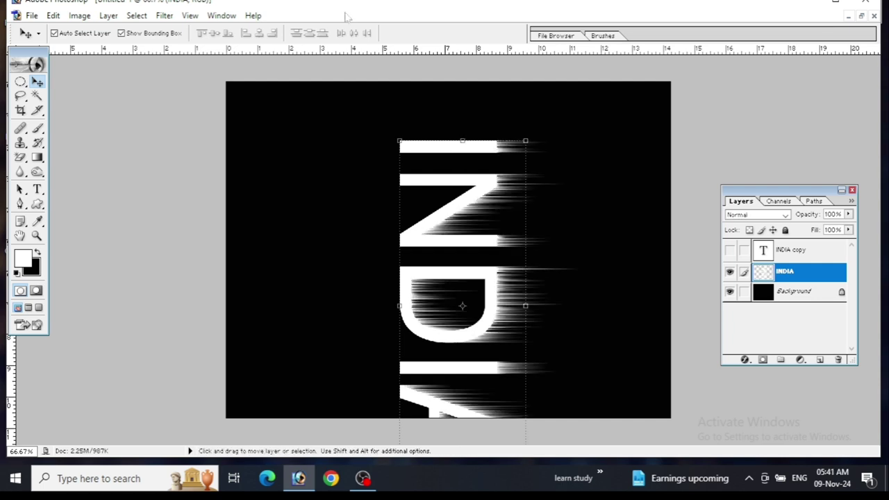
key(ctrl+f)
key(ctrl+f)
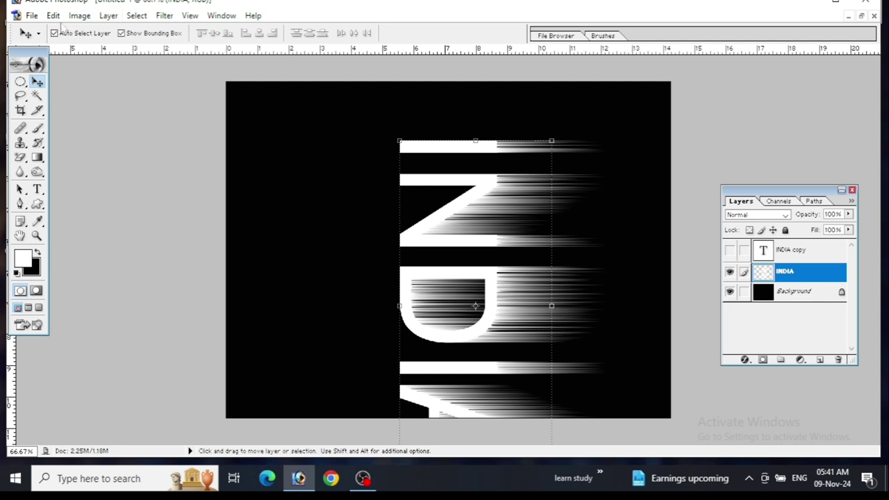
- Rotate the streaked INDIA layer 90° counter-clockwise so streaks rise upward
click(53, 16)
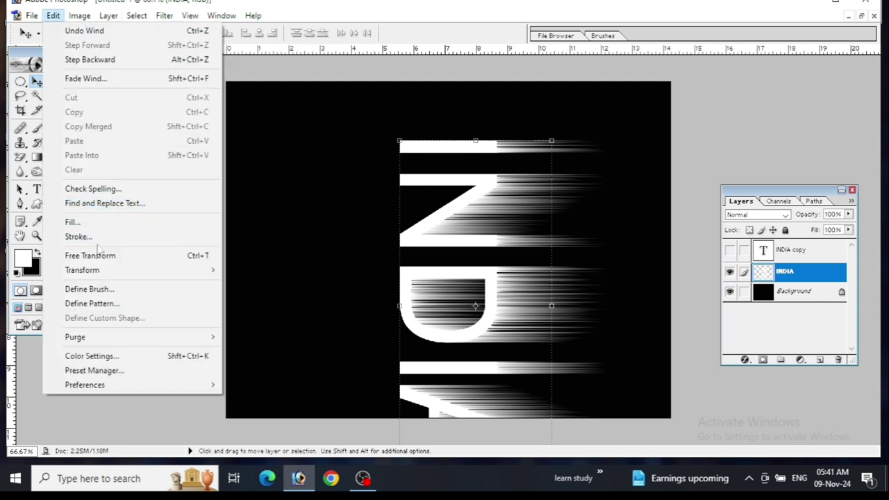
mouse_move(82, 271)
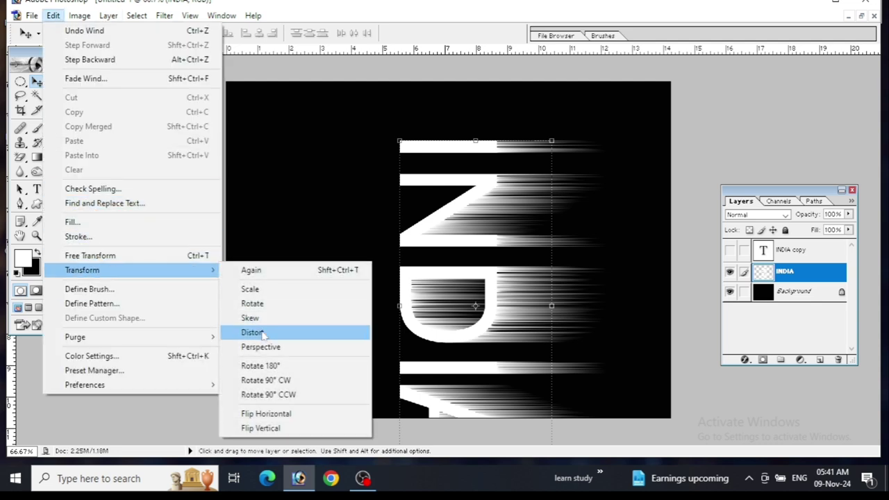
click(282, 396)
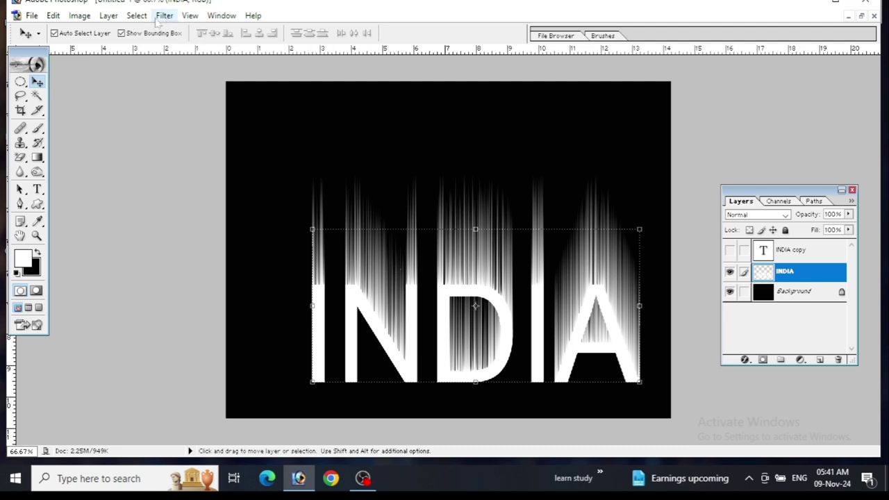
- Apply a Gaussian Blur with a 2.5-pixel radius to the INDIA layer
click(165, 15)
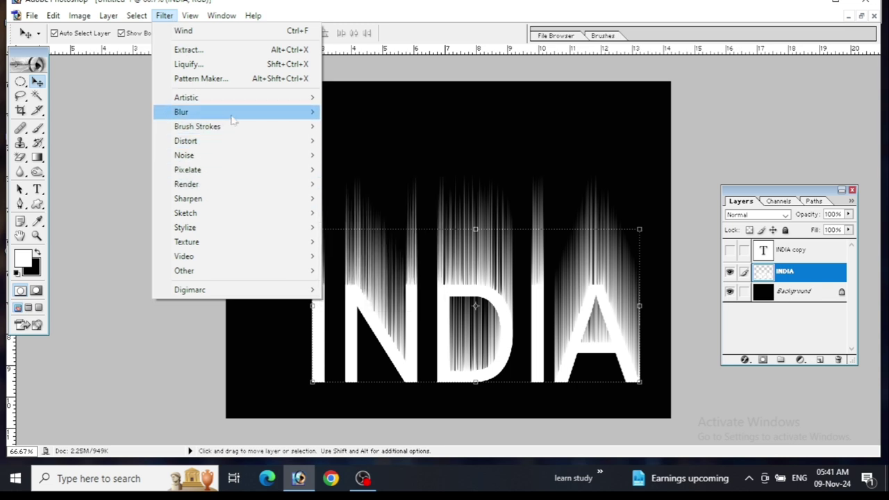
mouse_move(181, 112)
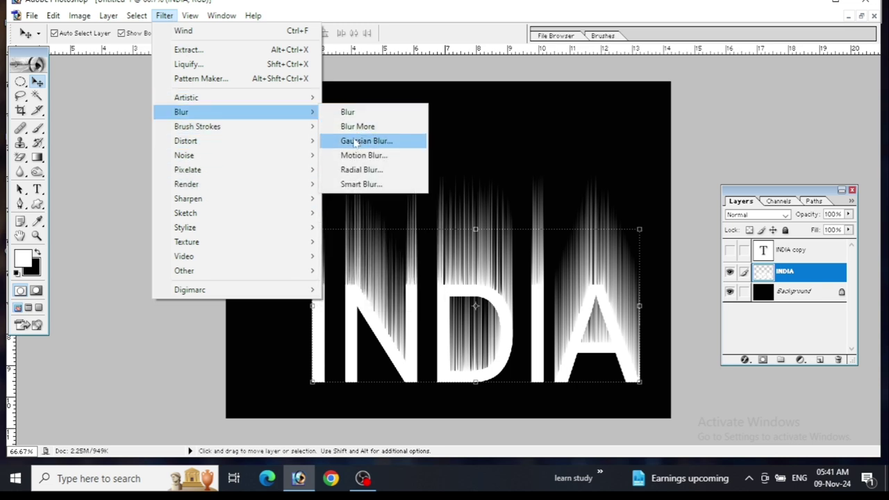
click(355, 143)
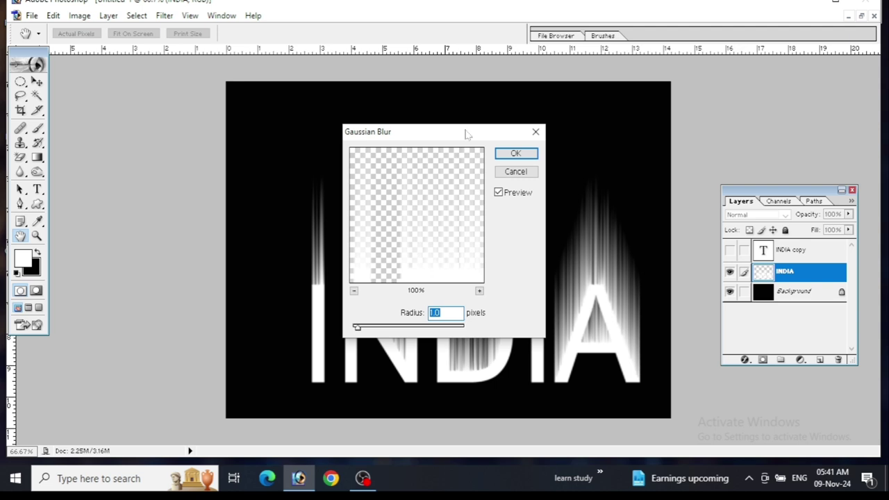
mouse_move(467, 134)
mouse_down()
mouse_move(551, 133)
mouse_move(586, 87)
mouse_move(584, 66)
mouse_up()
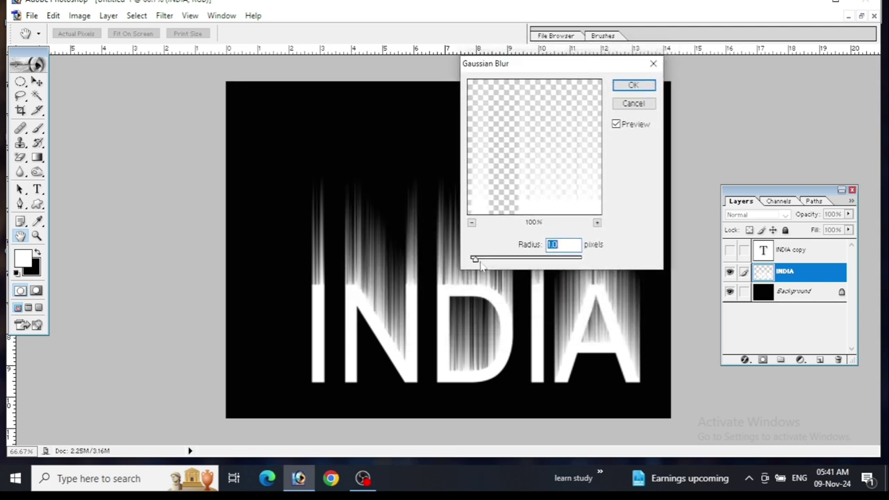
mouse_move(484, 261)
mouse_down()
mouse_move(491, 264)
mouse_move(485, 260)
mouse_up()
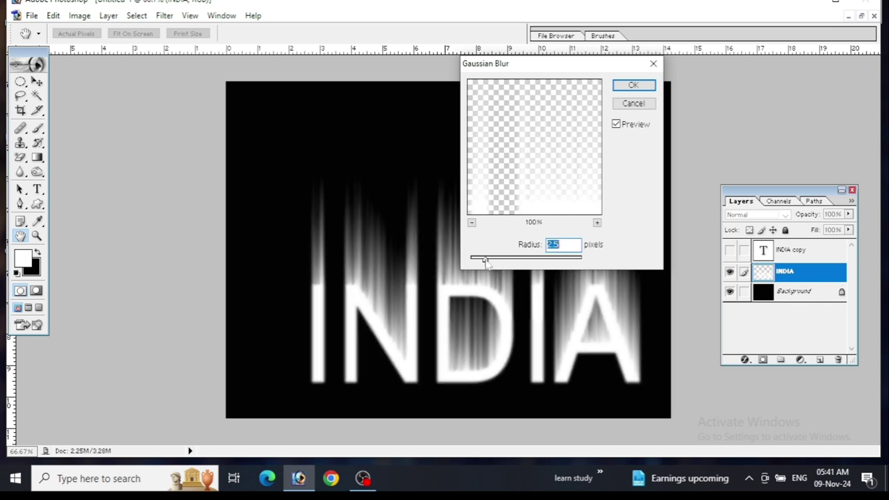
click(634, 87)
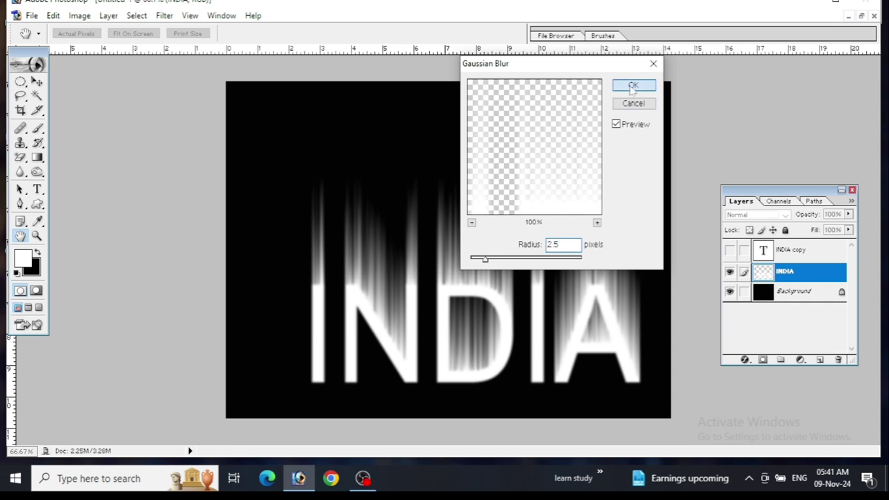
key(v)
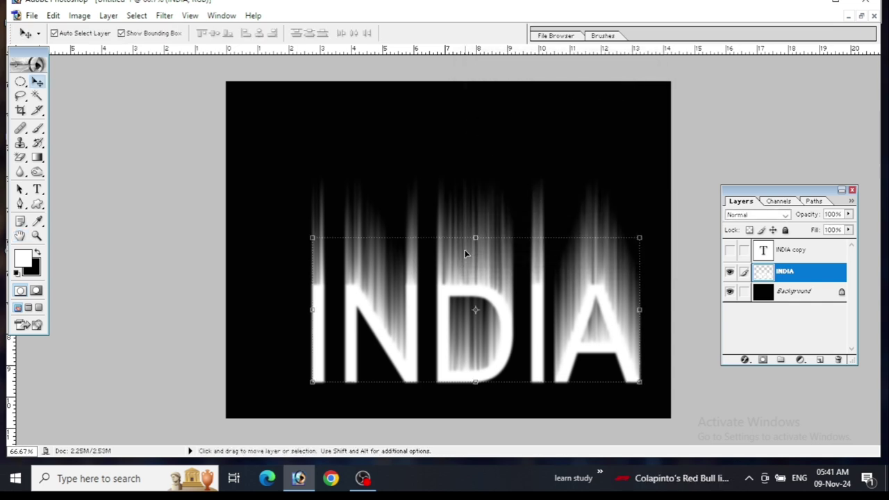
- Duplicate the black Background layer to create Background copy
key(ctrl+h)
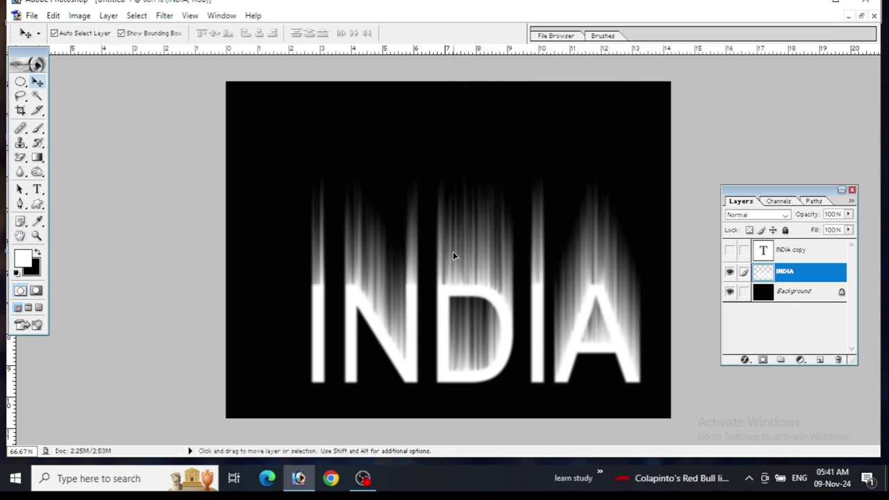
key(ctrl+h)
click(798, 294)
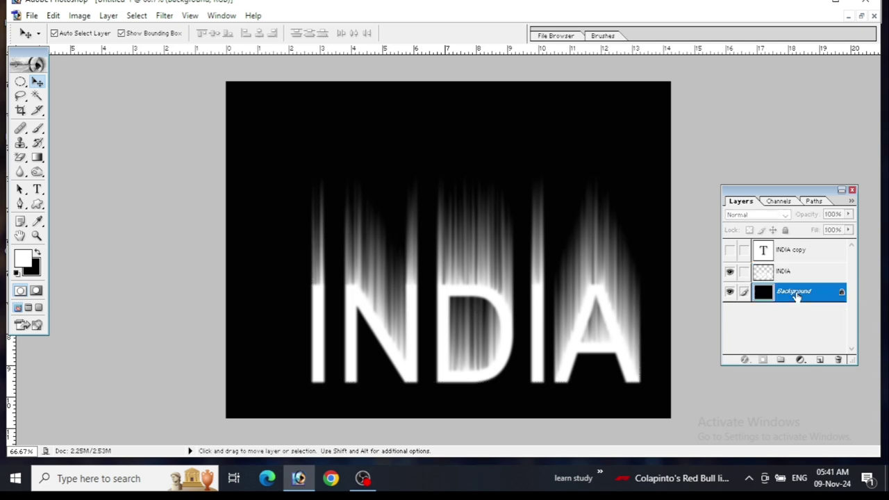
drag(796, 295, 825, 364)
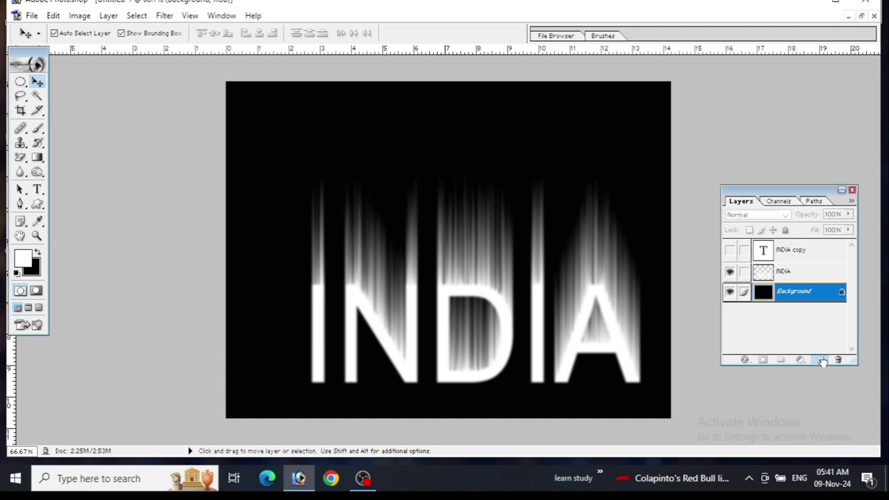
drag(822, 361, 822, 362)
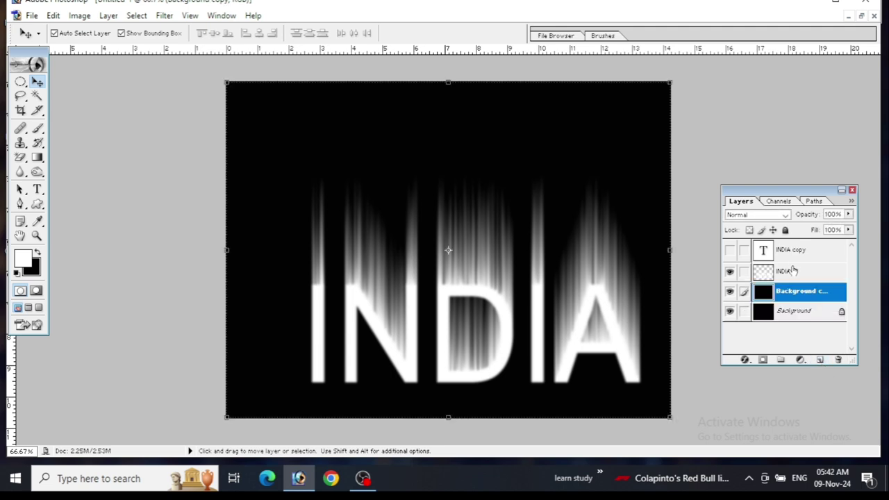
- Merge the blurred INDIA layer down into Background copy
click(792, 274)
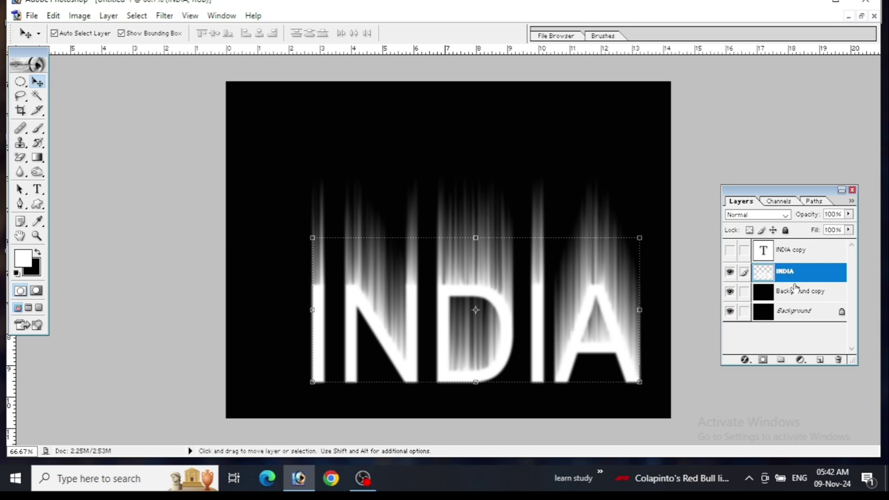
click(795, 291)
click(793, 272)
click(109, 15)
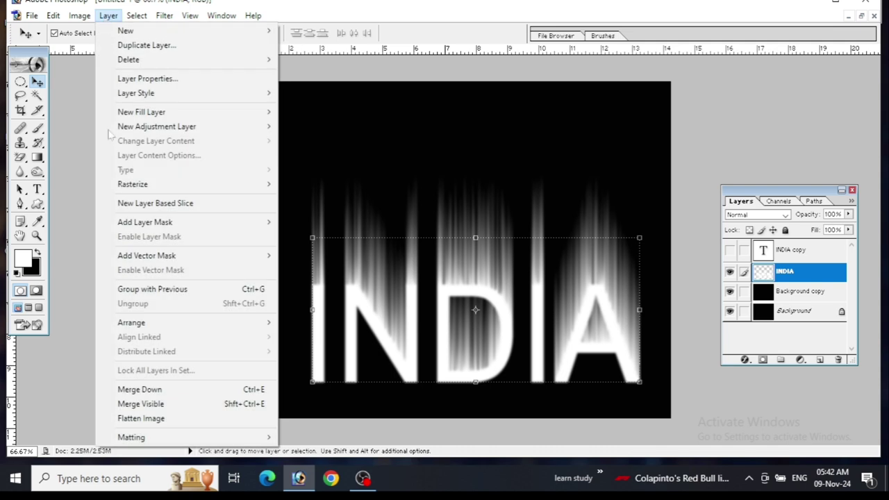
click(139, 390)
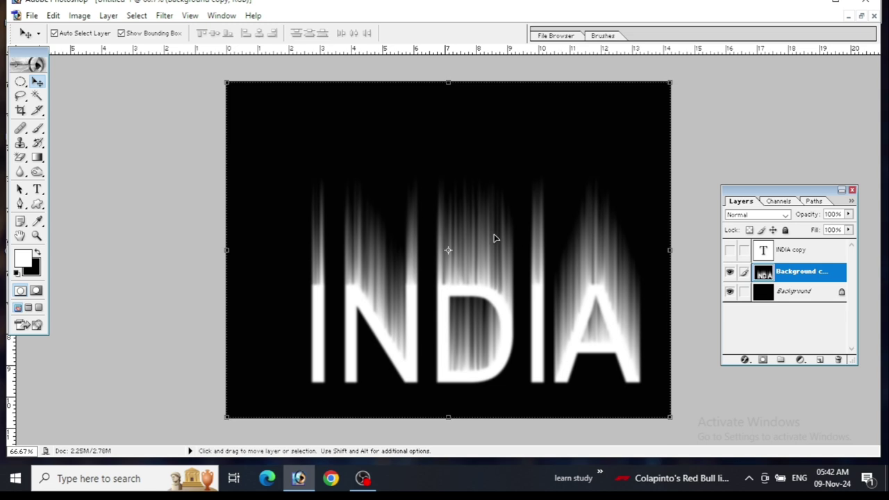
- Open Liquify on the merged INDIA image and zoom its preview out to show the whole canvas
click(165, 16)
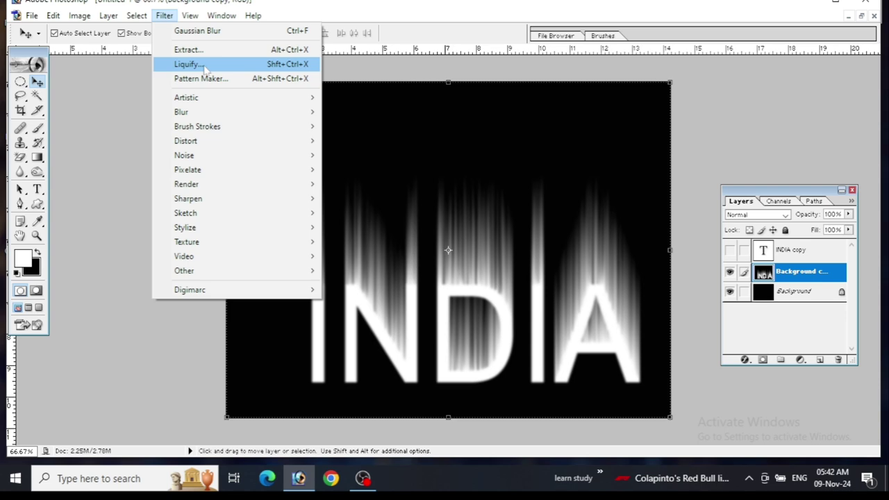
click(189, 64)
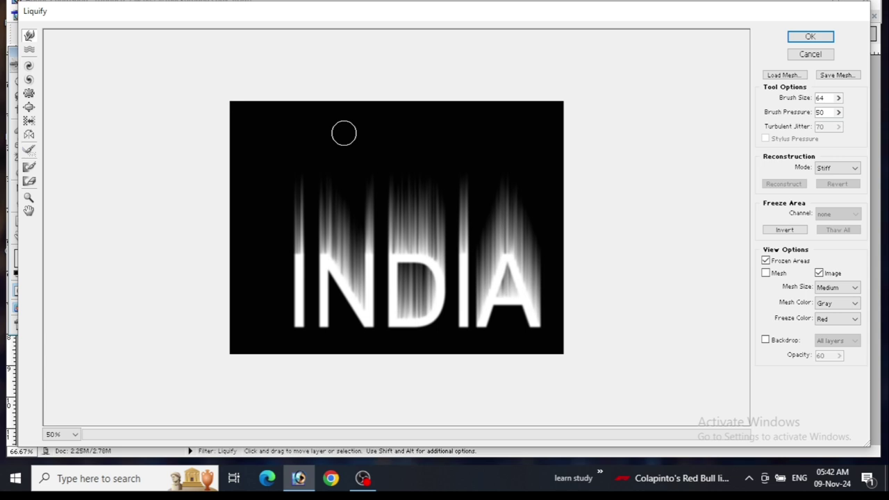
key(ctrl+plus)
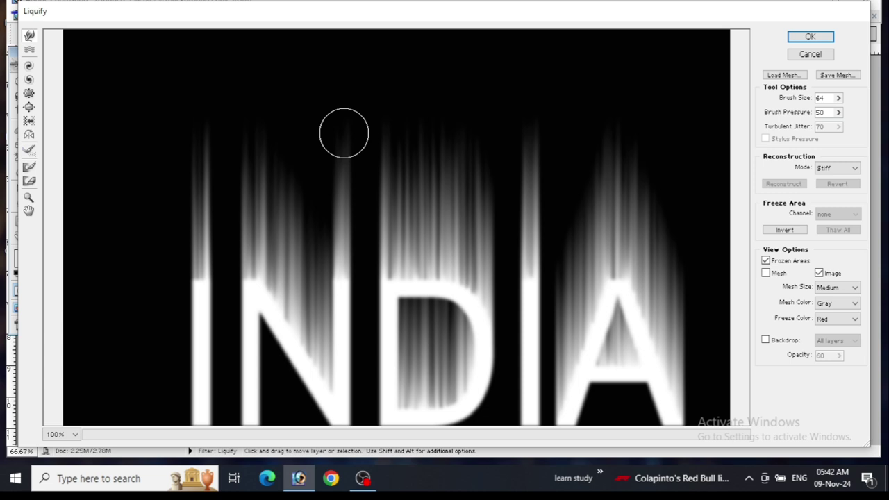
drag(344, 133, 341, 139)
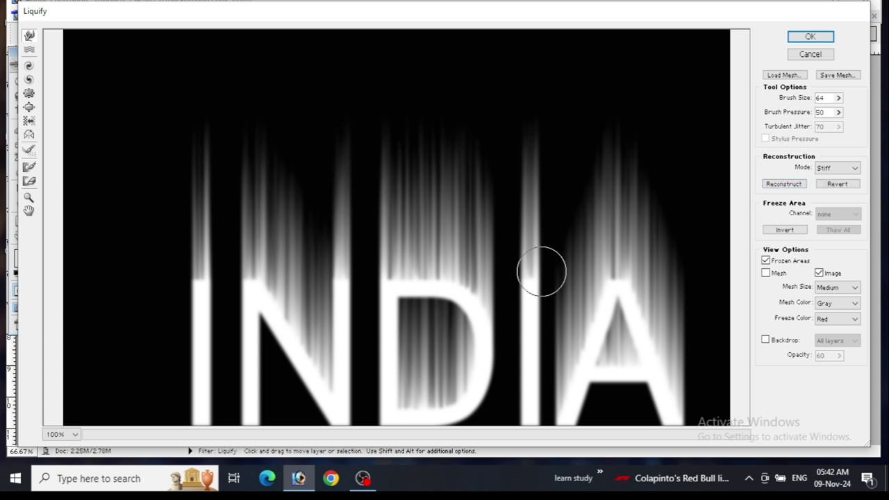
key(space)
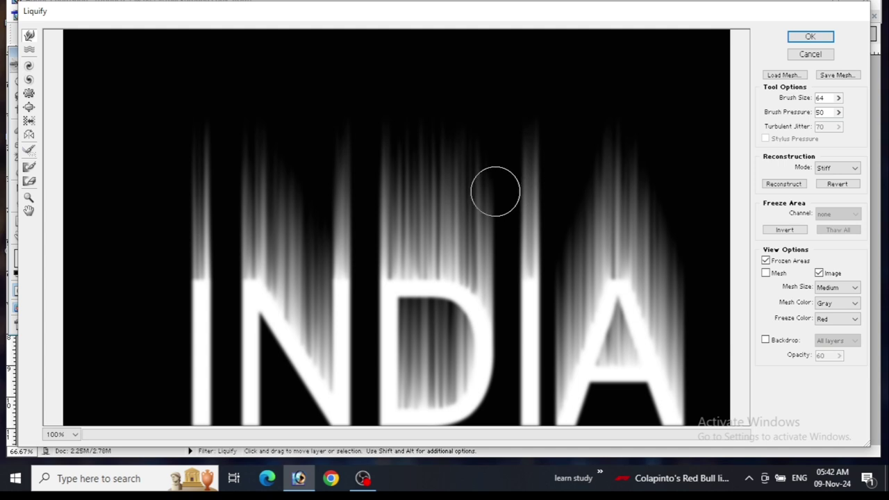
key(ctrl+minus)
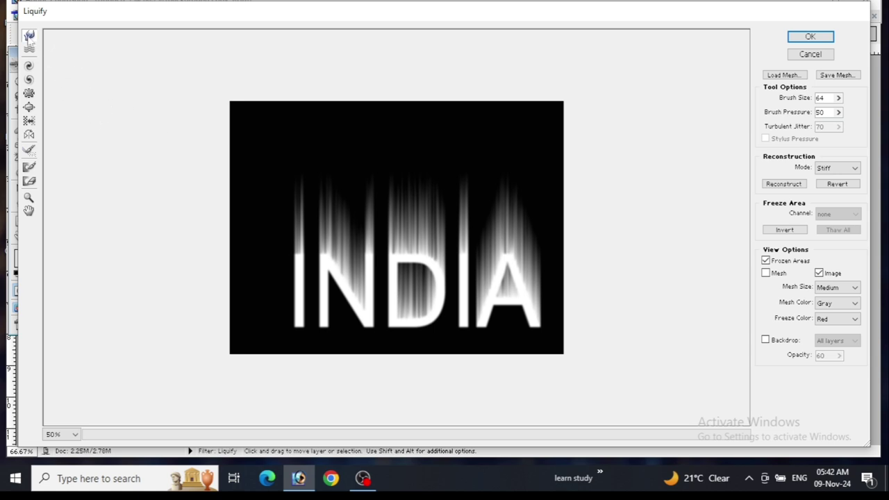
click(32, 39)
drag(292, 216, 283, 173)
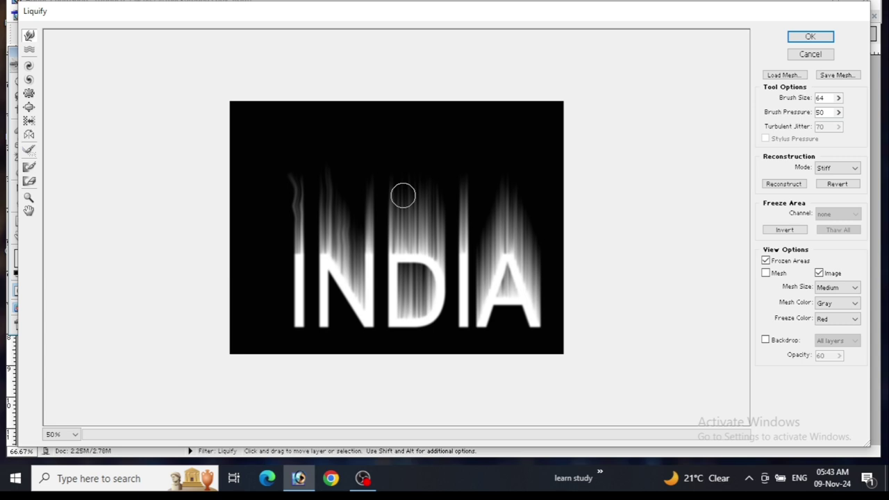
drag(403, 195, 365, 179)
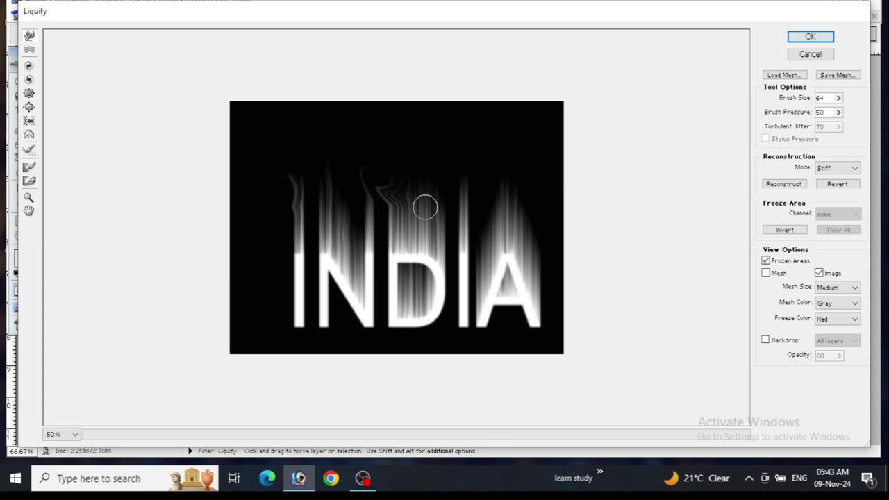
key(alt)
key(ctrl+alt+z)
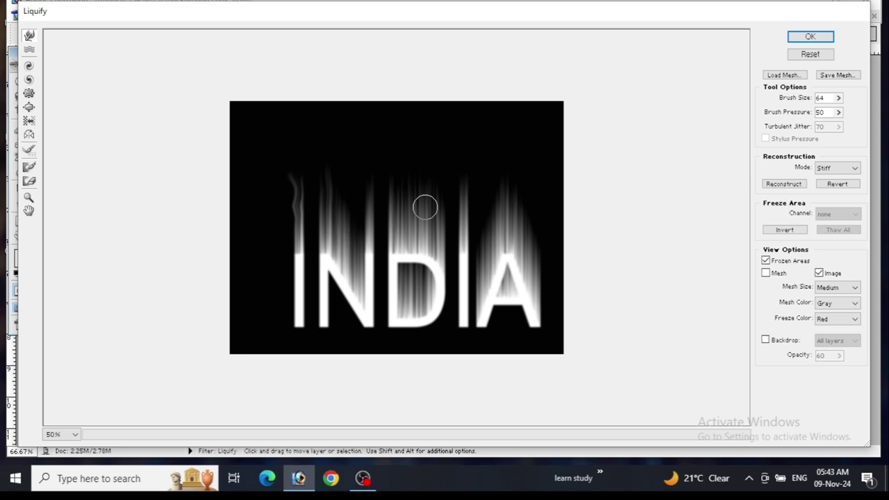
key(ctrl+alt+z)
key(ctrl+alt+z)
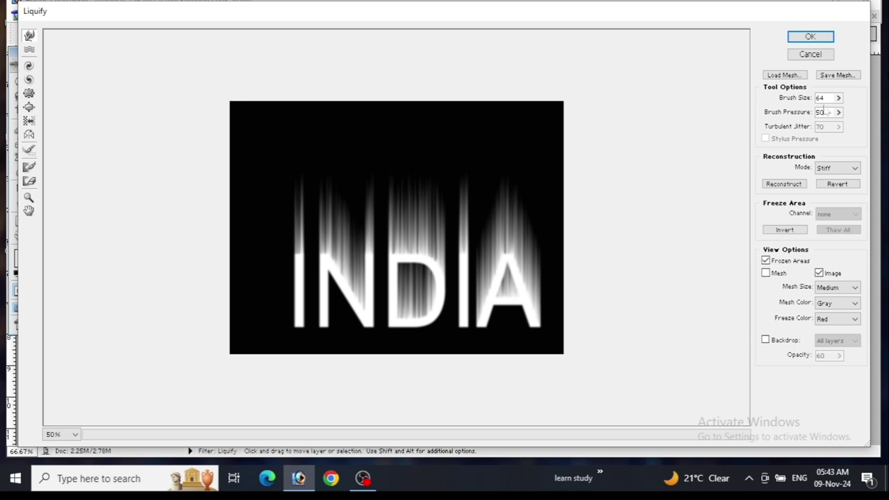
- Set the Liquify brush size to 48 and brush pressure to 35
click(838, 99)
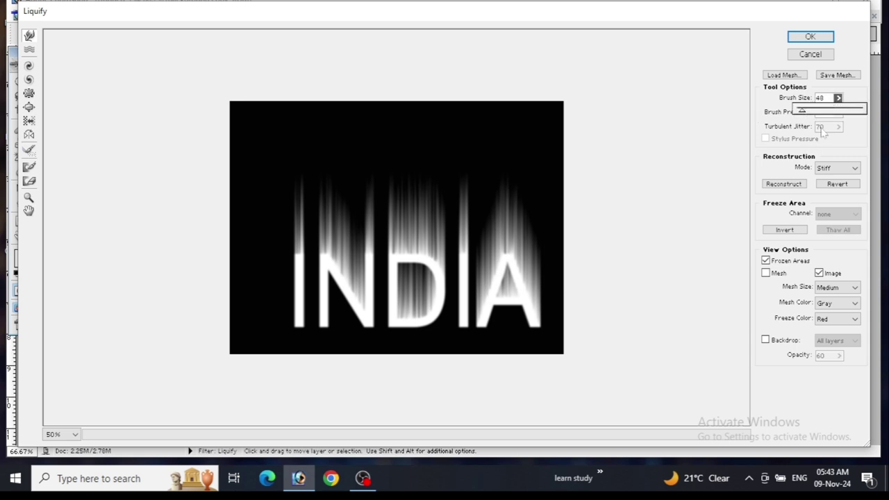
click(844, 132)
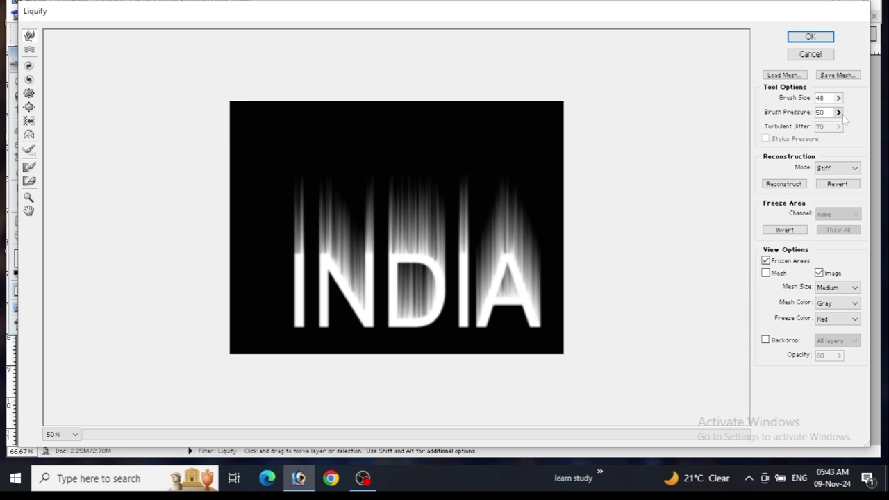
click(839, 113)
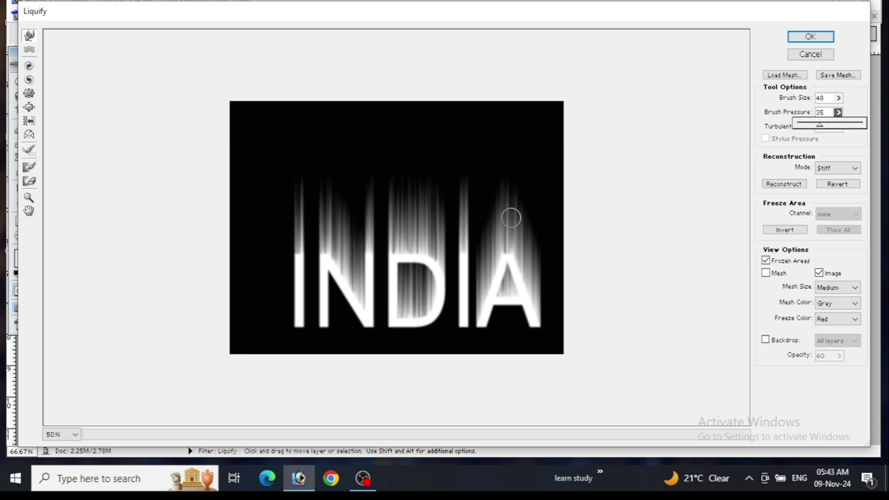
click(527, 233)
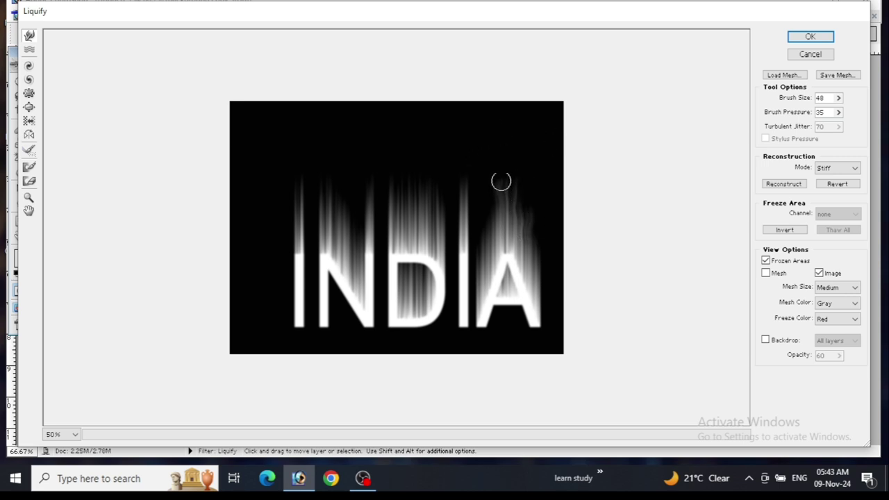
- Warp the streaks above the A, I and D upward into curling flame wisps
drag(500, 181, 488, 144)
drag(491, 246, 471, 173)
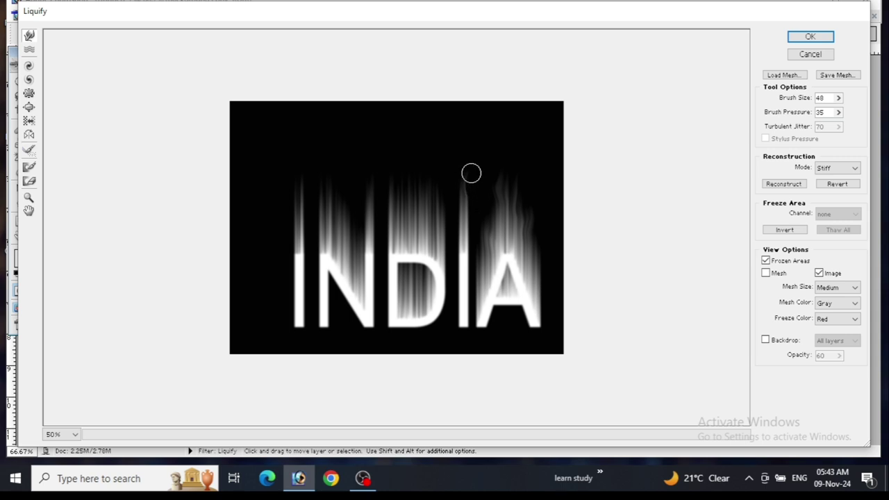
mouse_move(490, 238)
mouse_down()
mouse_move(479, 180)
mouse_move(506, 200)
mouse_move(490, 118)
mouse_up()
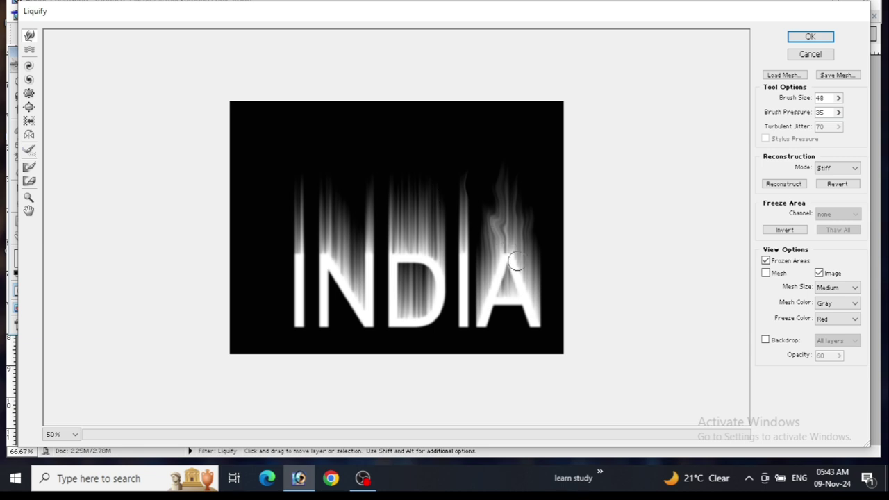
mouse_move(560, 269)
mouse_down()
mouse_move(552, 244)
mouse_move(532, 258)
mouse_up()
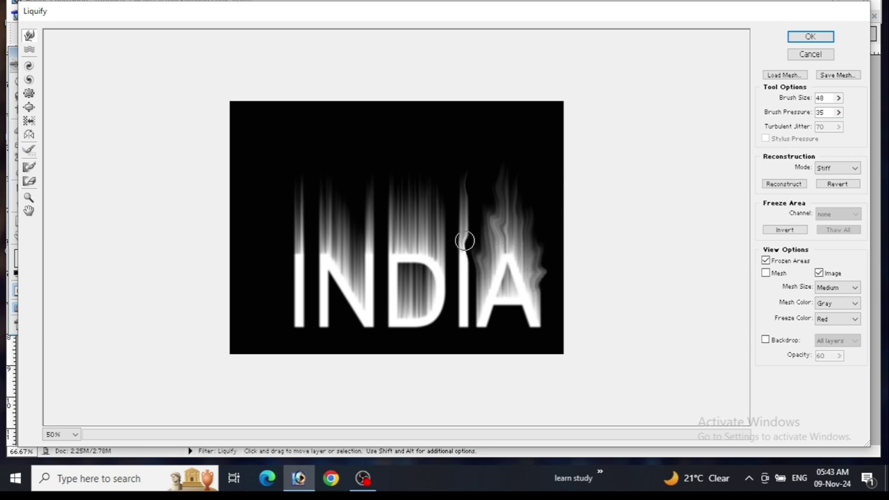
mouse_move(465, 242)
mouse_down()
mouse_move(451, 174)
mouse_move(458, 190)
mouse_up()
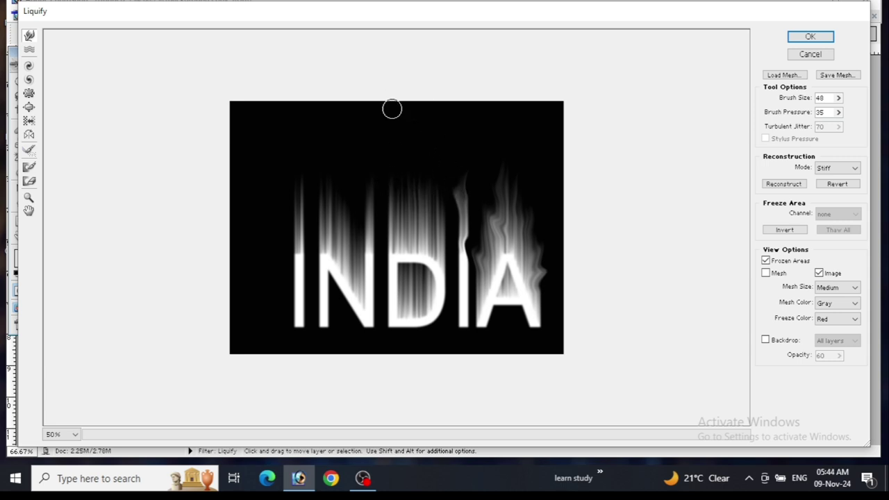
mouse_move(413, 204)
mouse_down()
mouse_move(401, 160)
mouse_move(413, 135)
mouse_up()
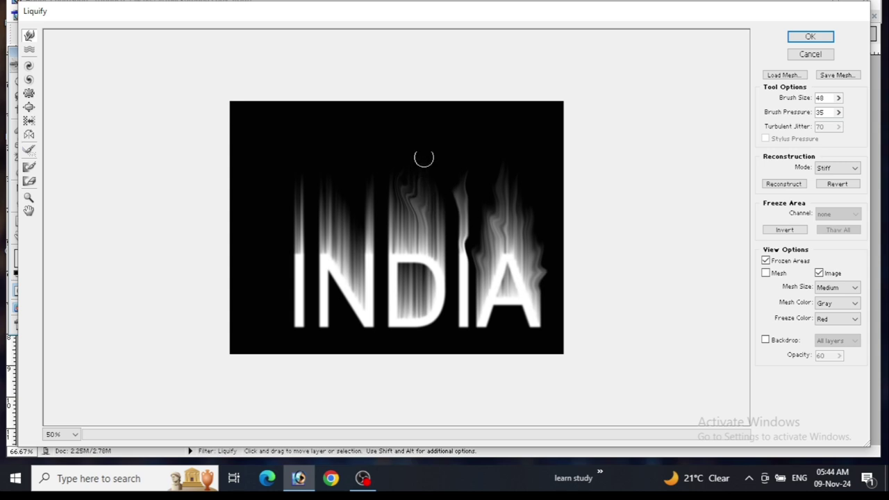
drag(437, 212, 430, 130)
mouse_move(450, 231)
mouse_down()
mouse_move(464, 173)
mouse_move(441, 257)
mouse_move(443, 281)
mouse_move(455, 268)
mouse_move(445, 289)
mouse_up()
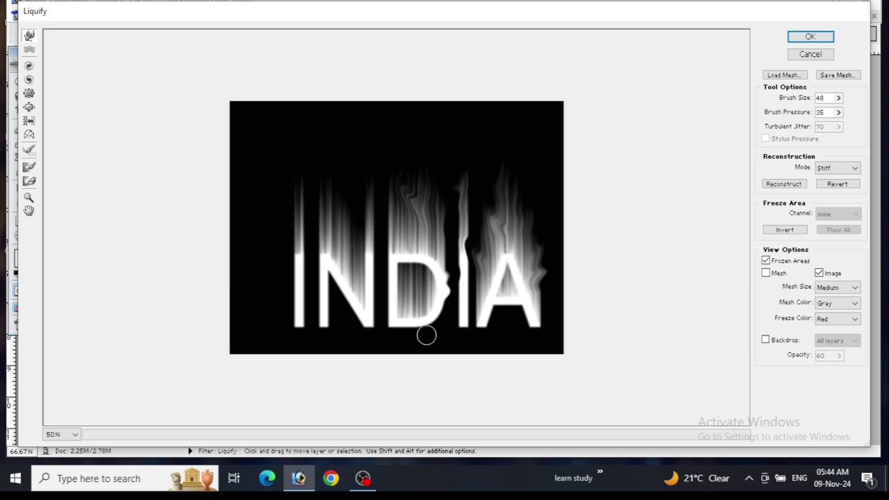
- Smear the D's lower-left edge and the streaks between N and D, then apply Liquify
mouse_move(423, 330)
mouse_down()
mouse_move(377, 291)
mouse_move(387, 278)
mouse_move(378, 257)
mouse_move(389, 270)
mouse_move(377, 257)
mouse_move(387, 216)
mouse_move(410, 221)
mouse_move(390, 218)
mouse_move(387, 149)
mouse_move(401, 201)
mouse_move(400, 153)
mouse_move(366, 200)
mouse_move(330, 119)
mouse_move(375, 202)
mouse_move(357, 143)
mouse_move(380, 171)
mouse_move(377, 220)
mouse_move(395, 187)
mouse_move(379, 215)
mouse_move(367, 216)
mouse_move(385, 152)
mouse_move(349, 211)
mouse_move(314, 138)
mouse_move(351, 226)
mouse_move(358, 290)
mouse_move(336, 227)
mouse_up()
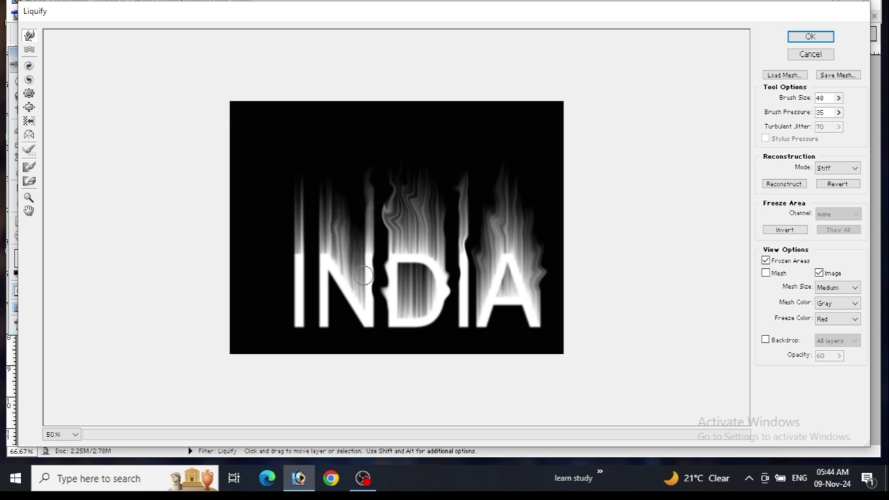
mouse_move(363, 275)
mouse_down()
mouse_move(351, 230)
mouse_move(391, 187)
mouse_move(355, 190)
mouse_move(349, 228)
mouse_move(315, 130)
mouse_move(319, 220)
mouse_move(278, 143)
mouse_move(327, 215)
mouse_move(307, 138)
mouse_move(309, 220)
mouse_move(279, 196)
mouse_move(286, 204)
mouse_move(285, 145)
mouse_move(306, 218)
mouse_move(313, 131)
mouse_move(297, 212)
mouse_move(274, 134)
mouse_move(309, 193)
mouse_move(320, 156)
mouse_move(289, 287)
mouse_move(272, 262)
mouse_move(294, 262)
mouse_move(284, 269)
mouse_move(292, 266)
mouse_move(275, 262)
mouse_move(300, 324)
mouse_move(317, 328)
mouse_move(310, 297)
mouse_move(317, 309)
mouse_move(308, 303)
mouse_move(344, 305)
mouse_move(333, 319)
mouse_move(342, 306)
mouse_up()
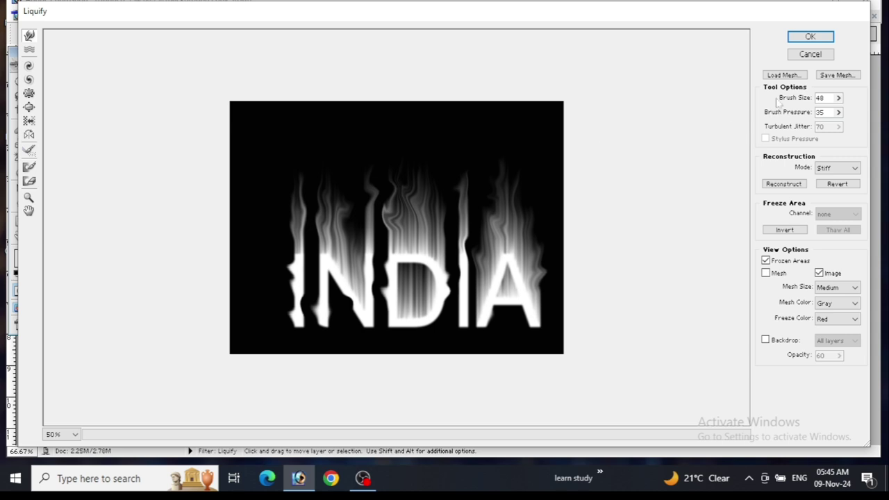
click(811, 37)
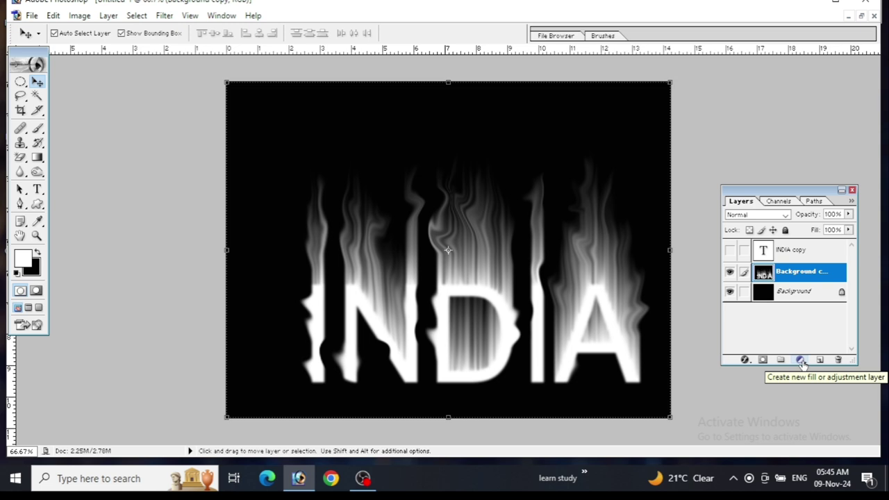
click(802, 362)
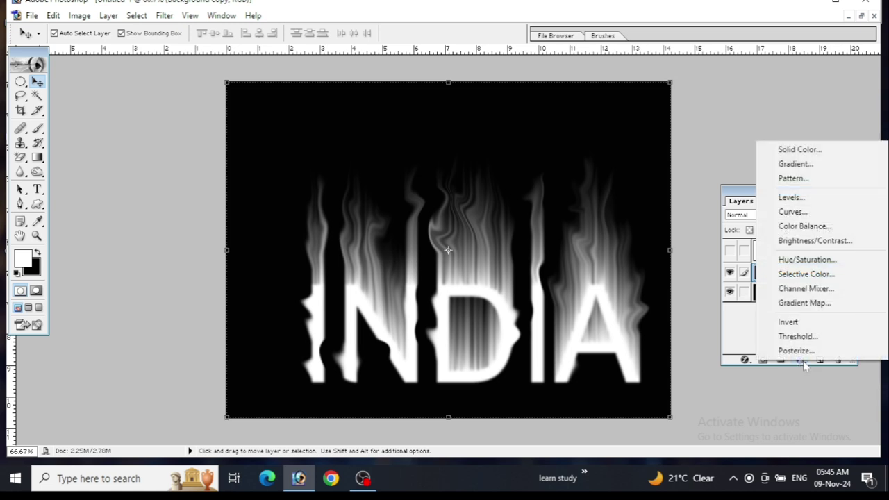
- Add a colorized Hue/Saturation layer with saturation 100 and hue about 36 for orange flames
click(807, 260)
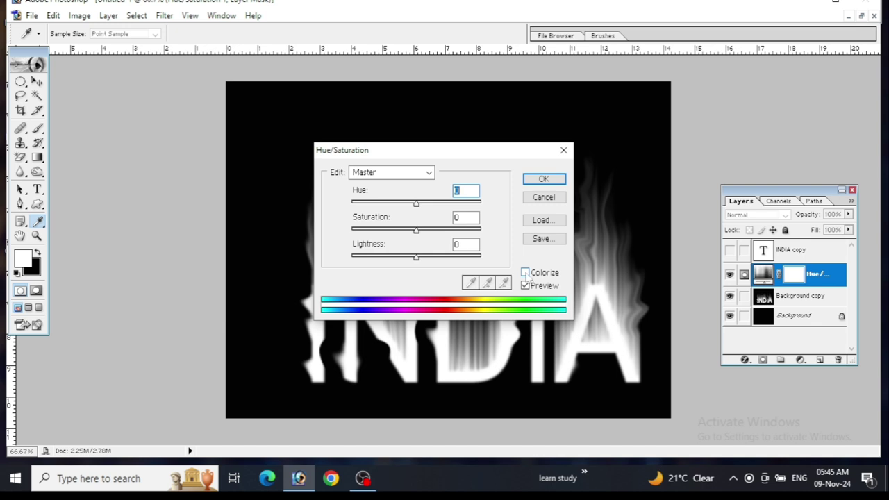
click(526, 273)
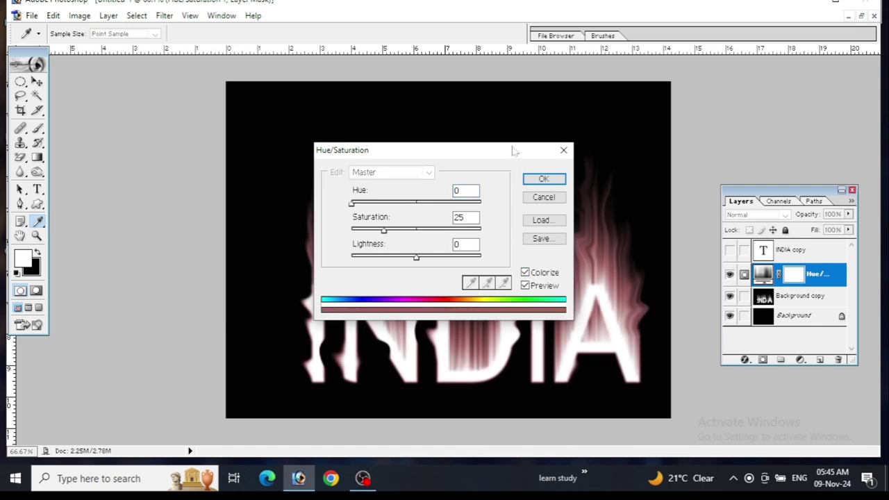
drag(513, 152, 688, 55)
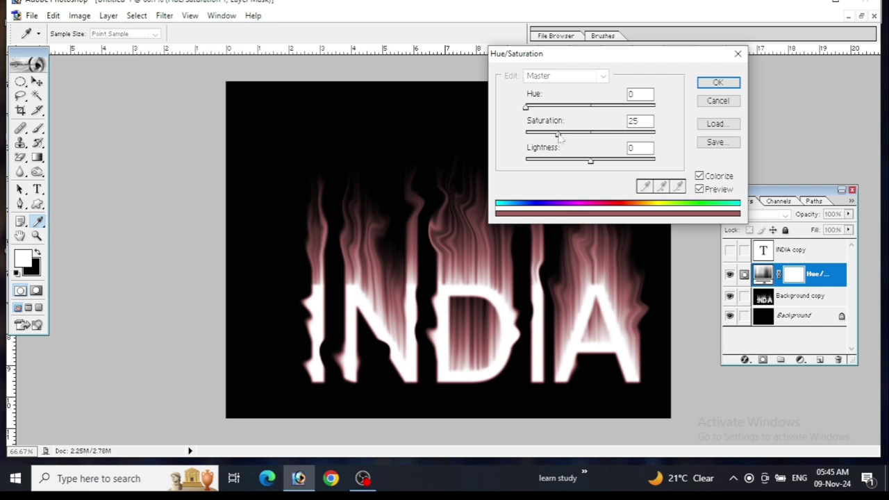
drag(558, 133, 656, 133)
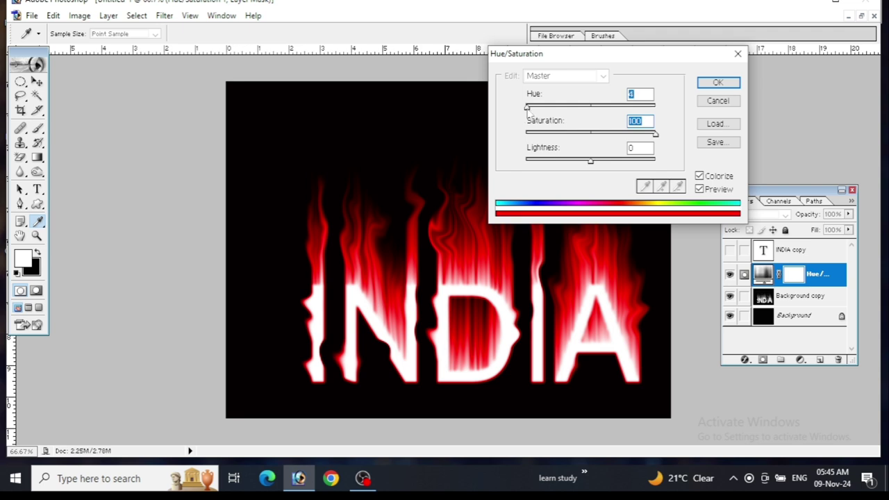
drag(528, 107, 538, 108)
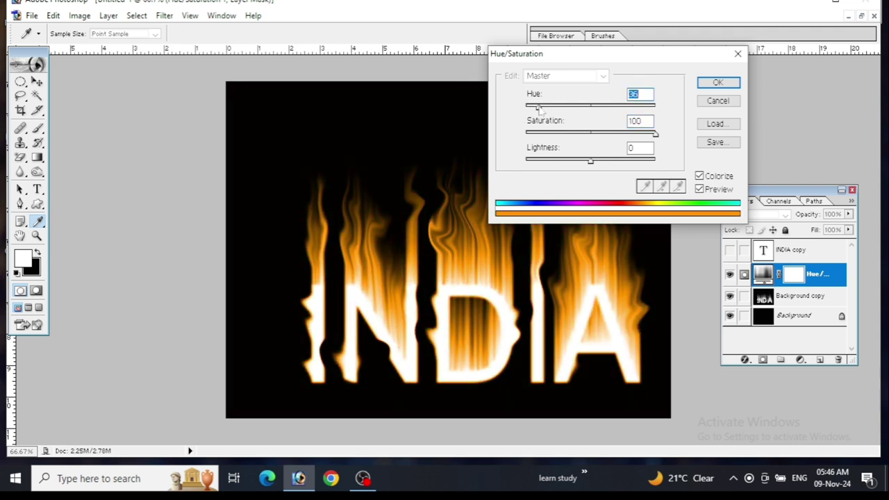
click(730, 86)
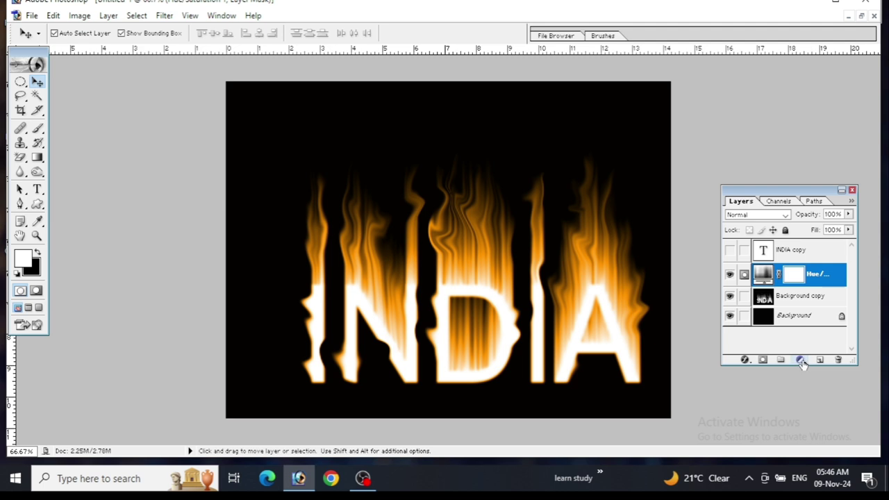
- Add a second Hue/Saturation layer with hue -26 and saturation +21, then reposition the Layers panel
click(801, 361)
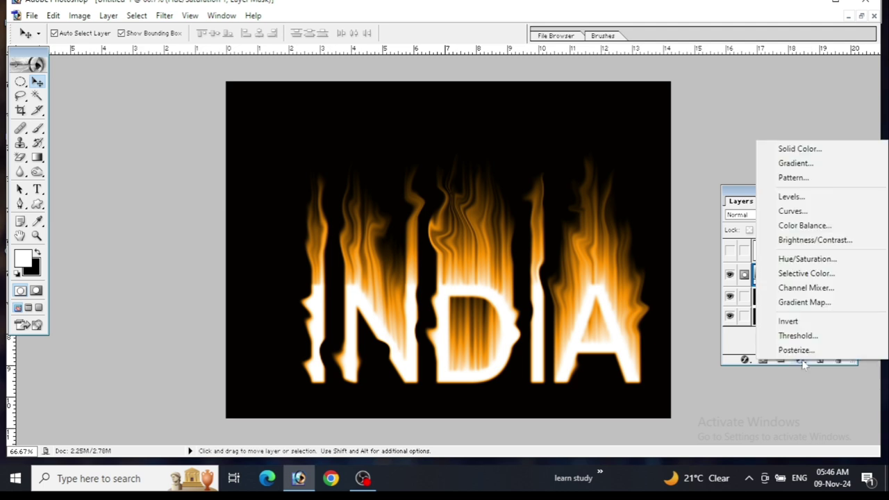
click(807, 259)
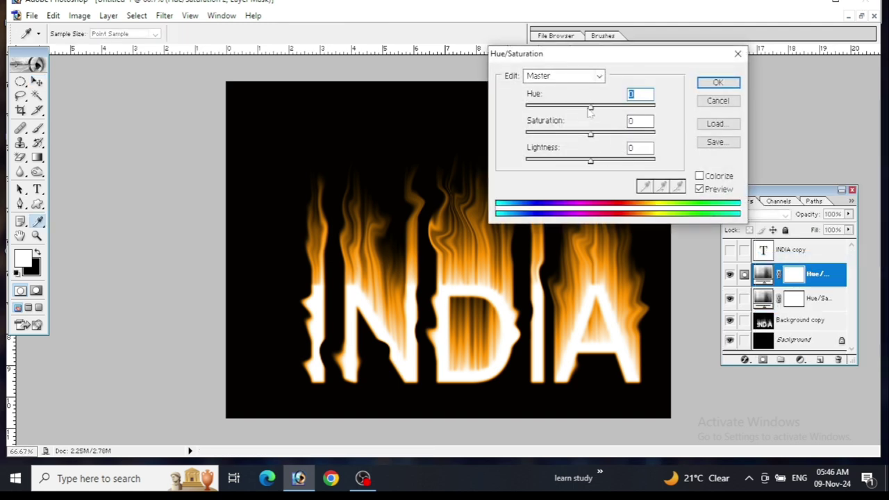
mouse_move(591, 113)
mouse_down()
mouse_move(568, 116)
mouse_move(650, 118)
mouse_move(517, 146)
mouse_move(596, 154)
mouse_move(600, 141)
mouse_up()
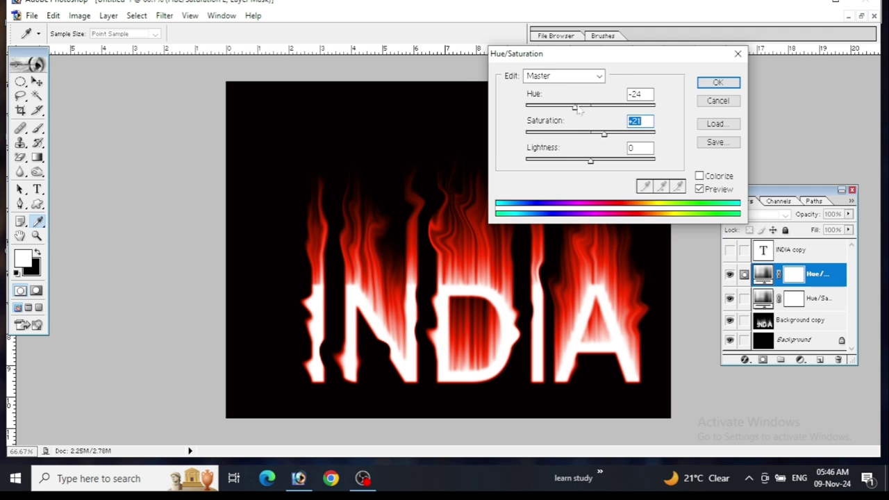
drag(576, 108, 574, 112)
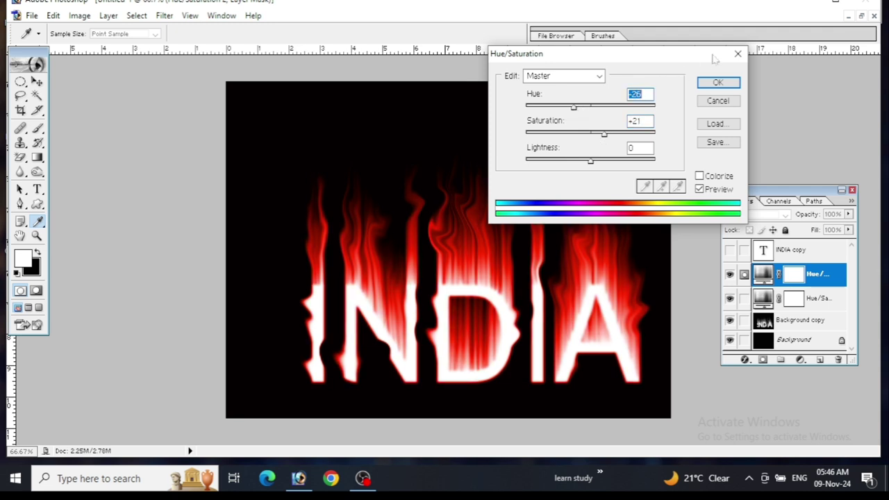
click(717, 83)
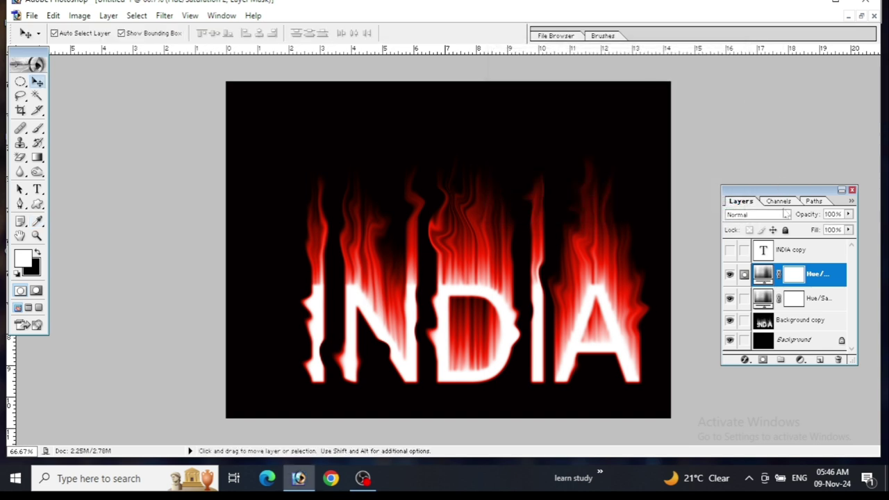
click(787, 215)
drag(807, 193, 775, 154)
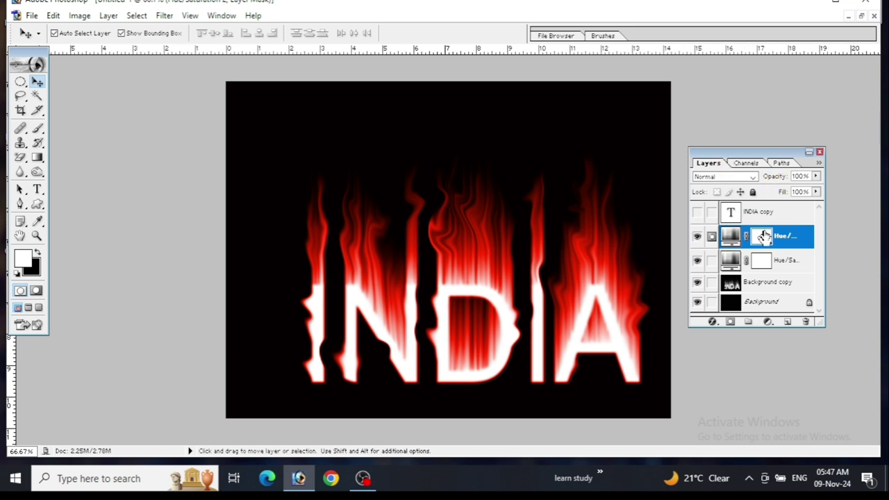
- Set the top Hue/Saturation layer's blend mode to Overlay
key(super+plus)
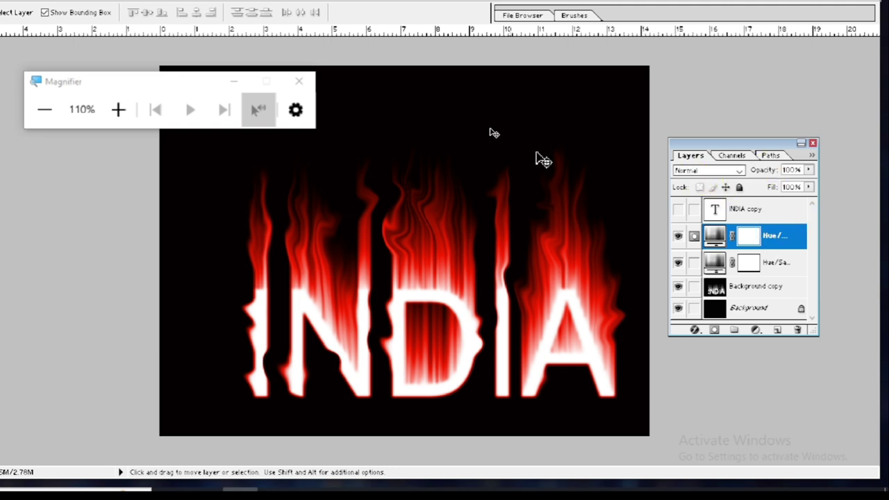
key(super+Escape)
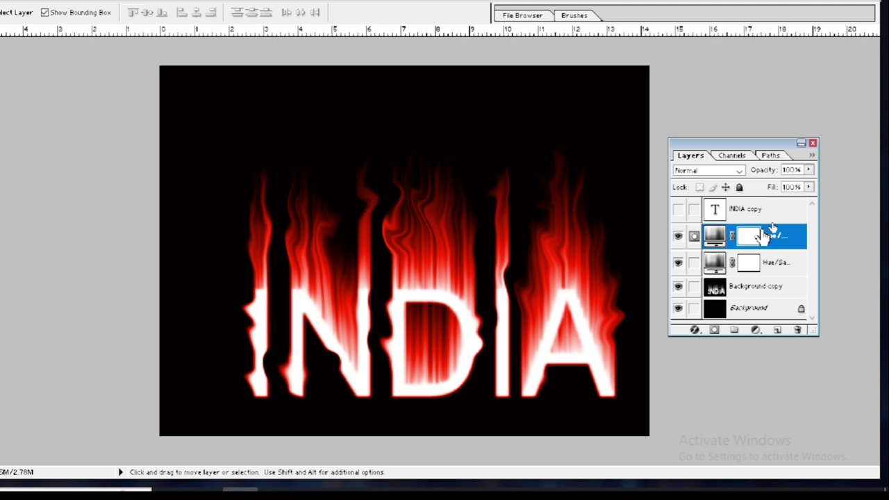
click(738, 170)
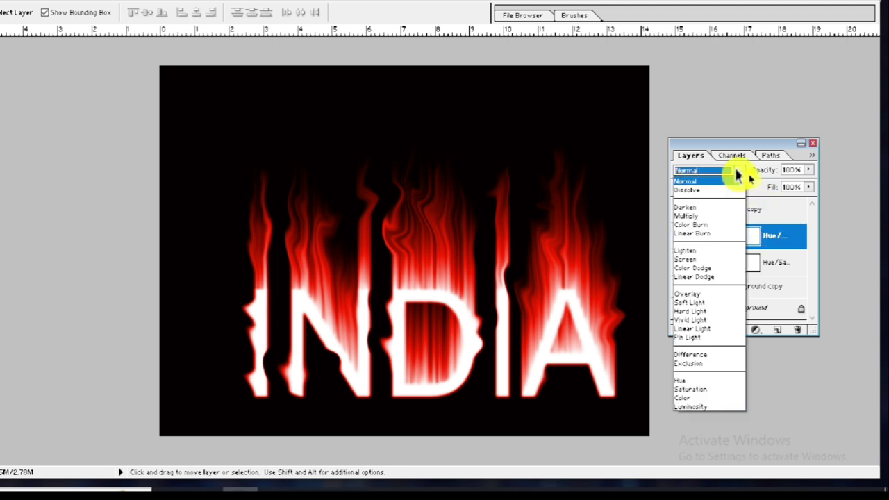
click(722, 294)
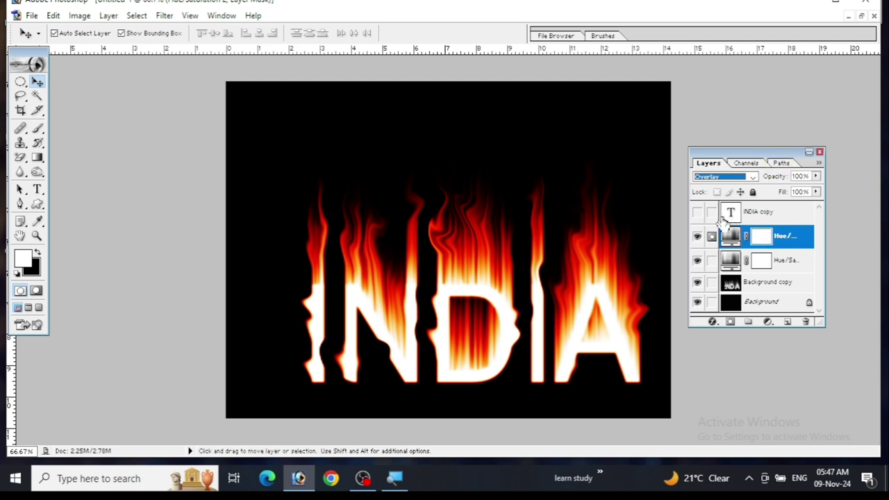
- Make the INDIA copy text layer visible and move the white text over the flaming letters
click(697, 213)
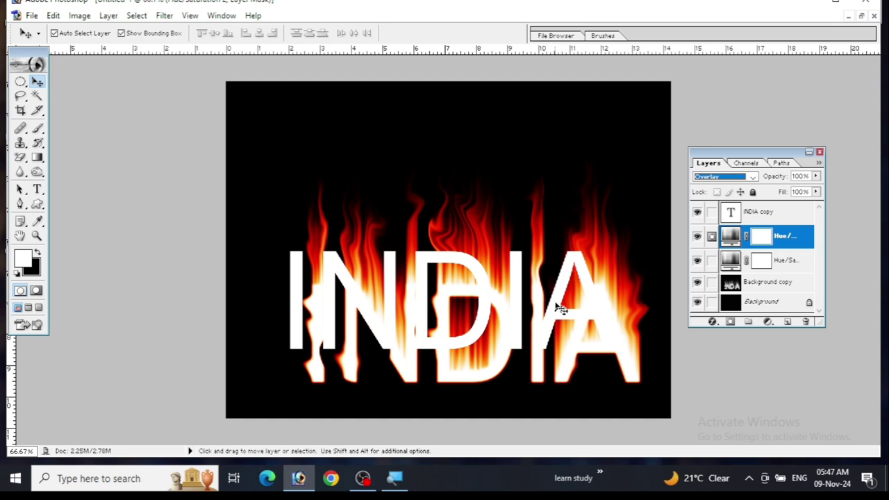
drag(560, 309, 583, 340)
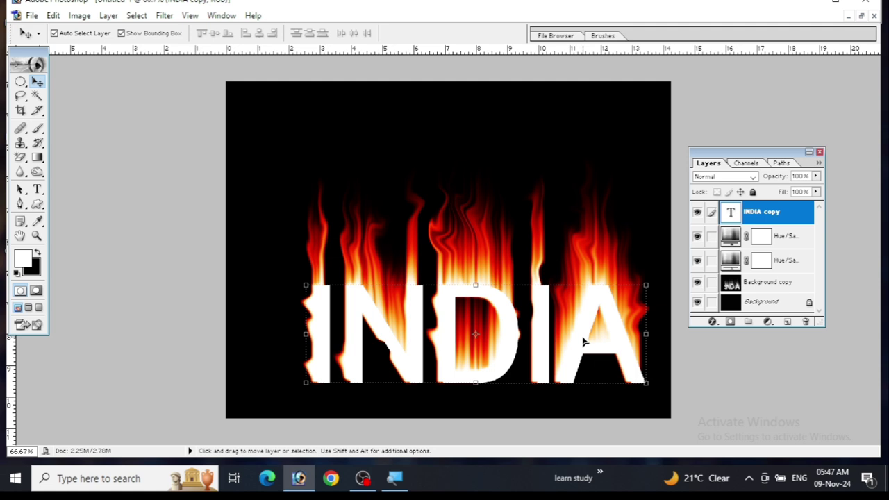
right_click(777, 213)
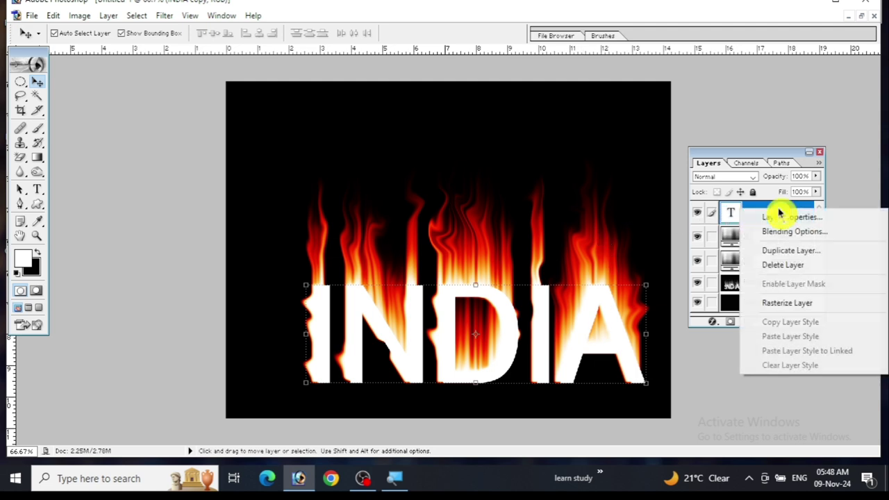
- Add a black-to-white Gradient Overlay to the INDIA copy text through its Blending Options
click(799, 238)
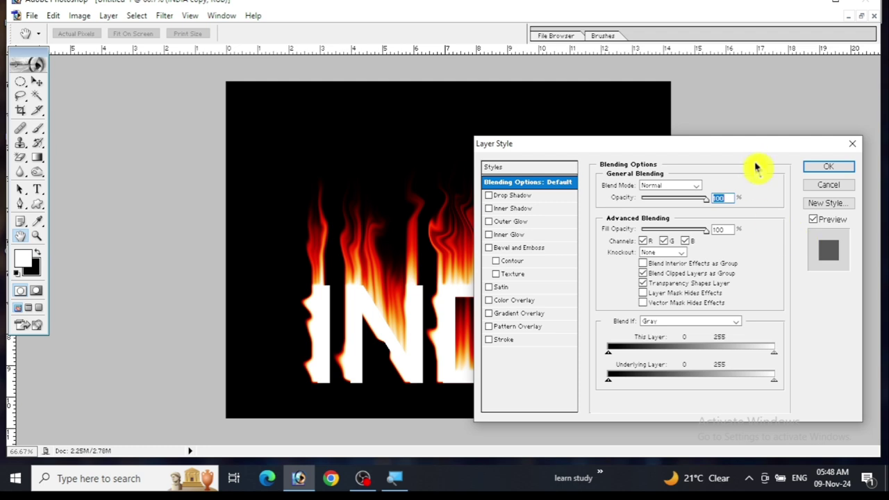
drag(749, 146, 761, 90)
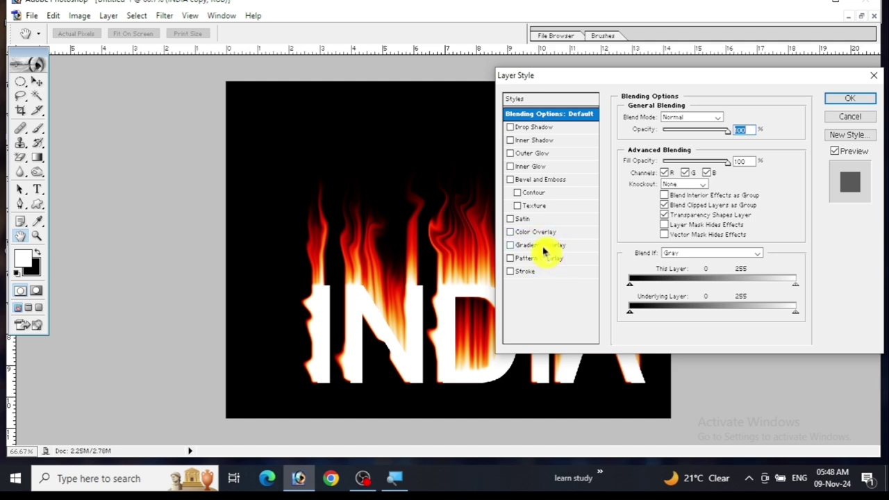
click(545, 248)
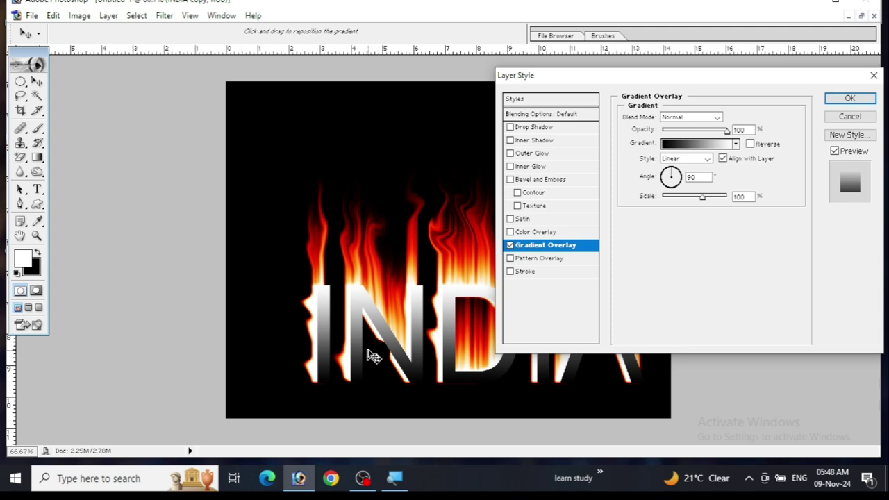
click(699, 146)
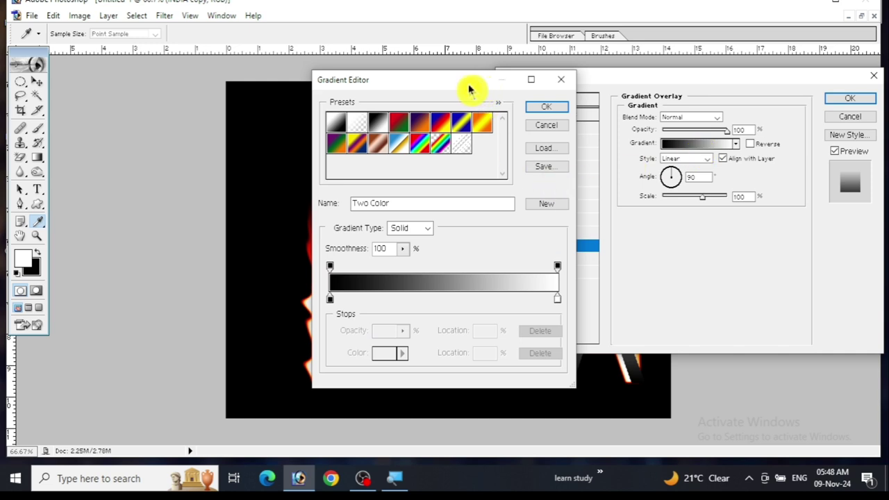
- Replace the gradient's white end stop with red at about 90%, making it black-to-red
drag(467, 89, 644, 85)
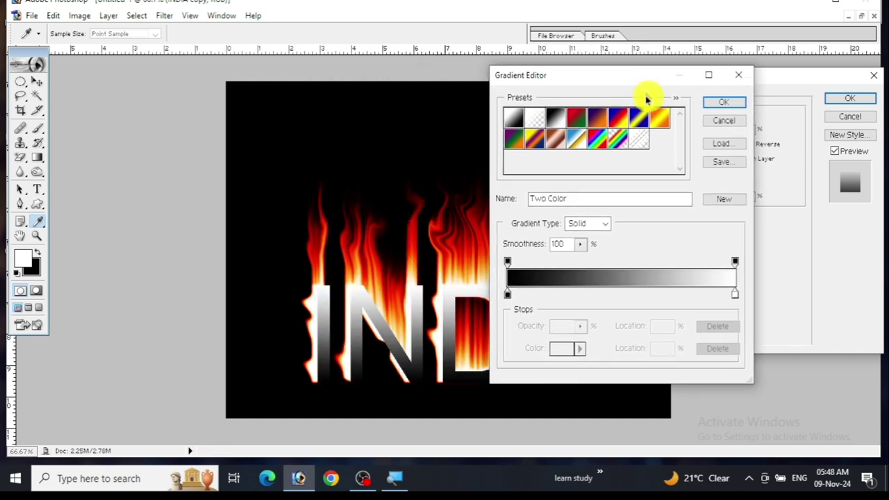
drag(737, 295, 740, 300)
click(738, 298)
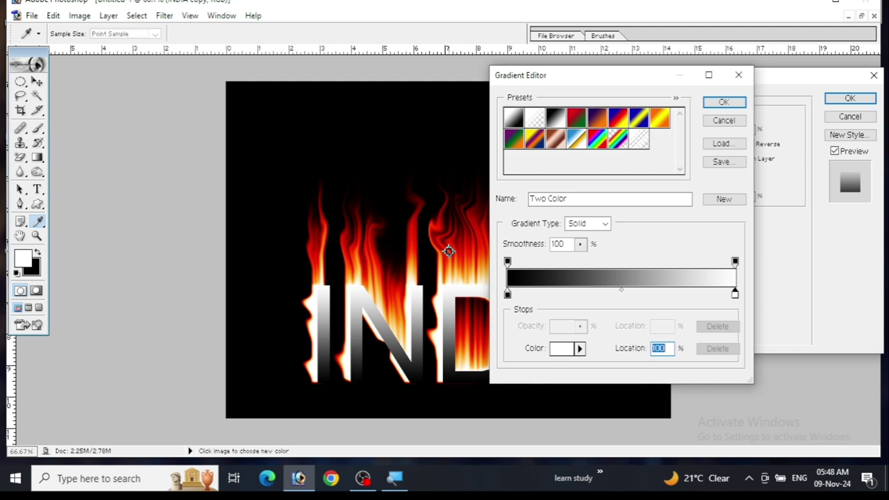
click(450, 250)
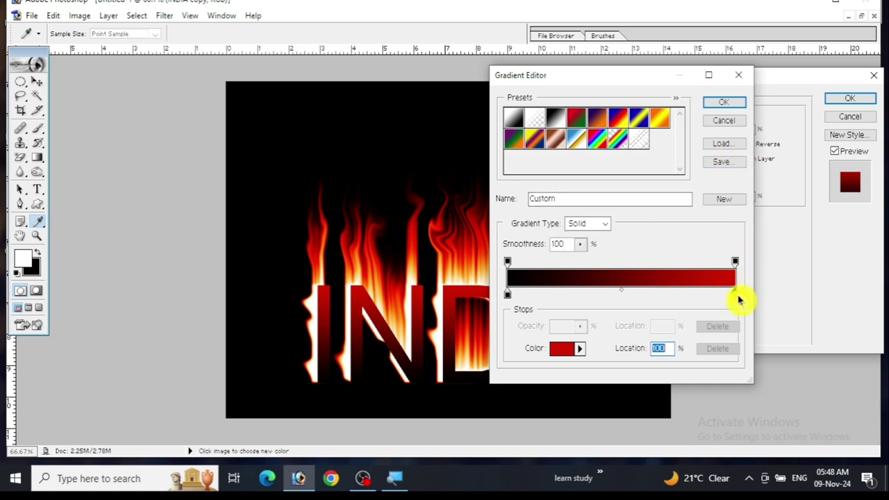
mouse_move(735, 298)
mouse_down()
mouse_move(692, 303)
mouse_move(714, 296)
mouse_up()
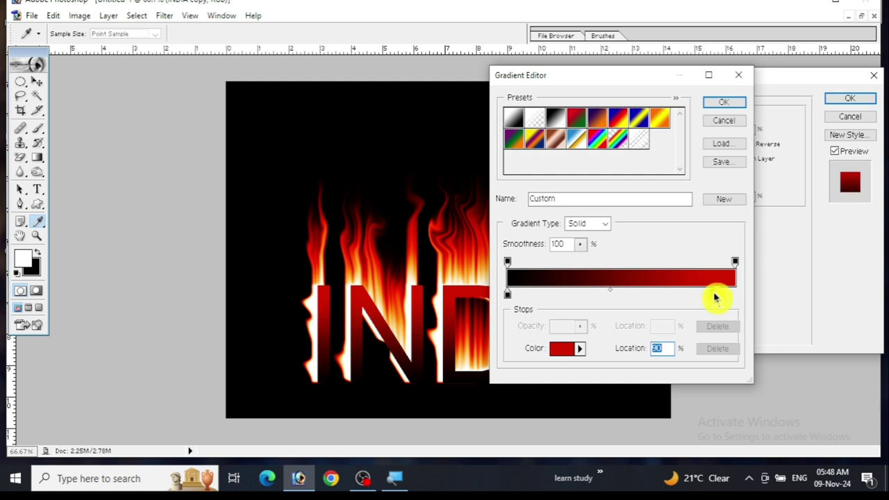
click(722, 105)
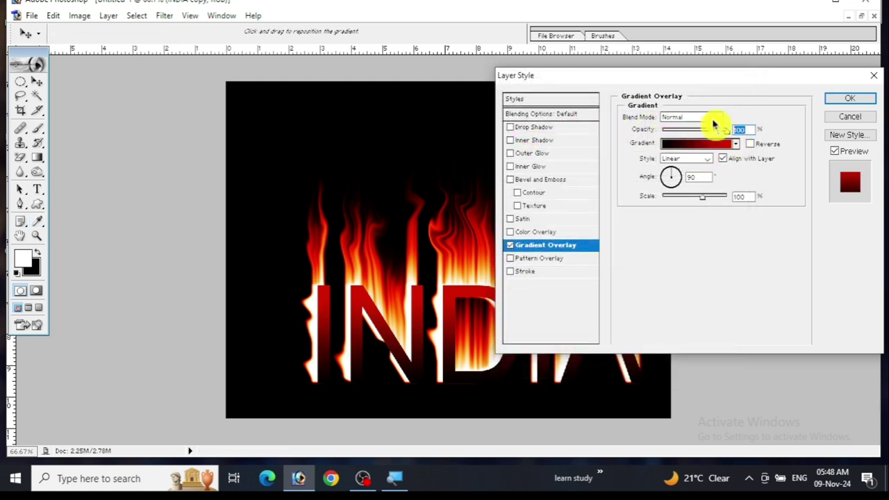
- Scale the INDIA text's black-to-red gradient overlay to 111% and commit the layer style
drag(703, 75, 724, 82)
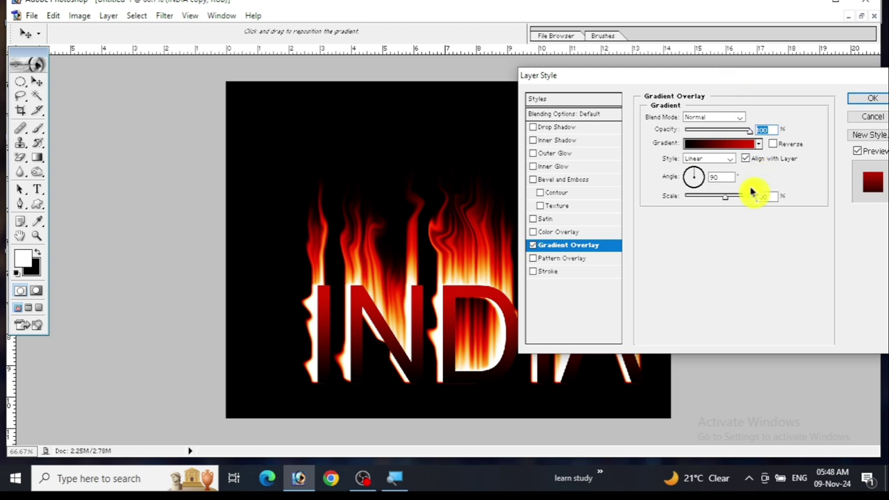
drag(726, 202, 718, 206)
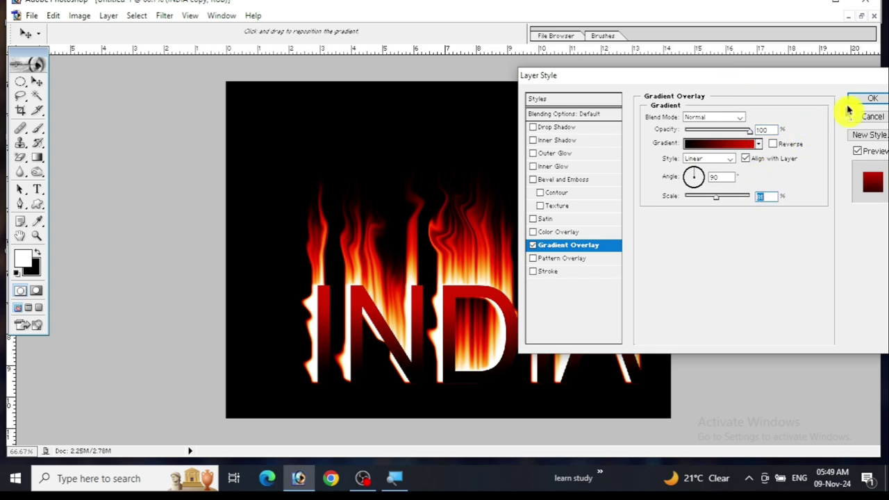
click(868, 99)
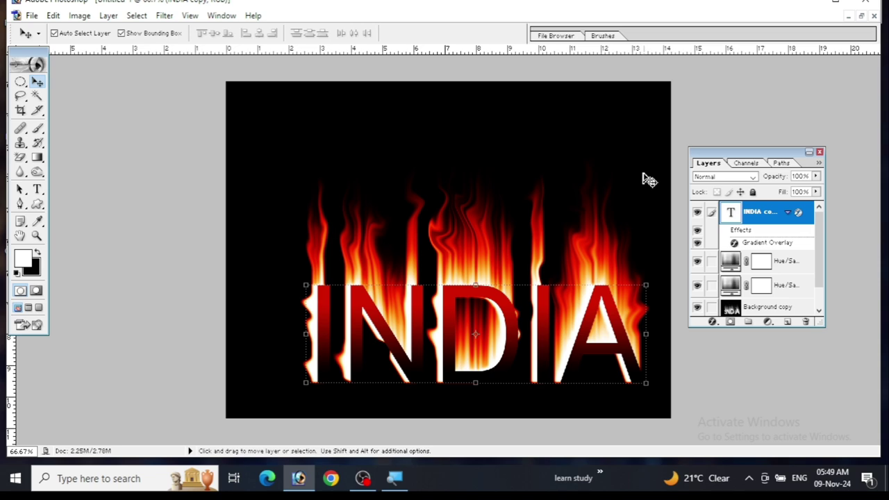
- At 100% zoom, nudge the INDIA copy text down to sit over the flaming letters
key(ctrl+plus)
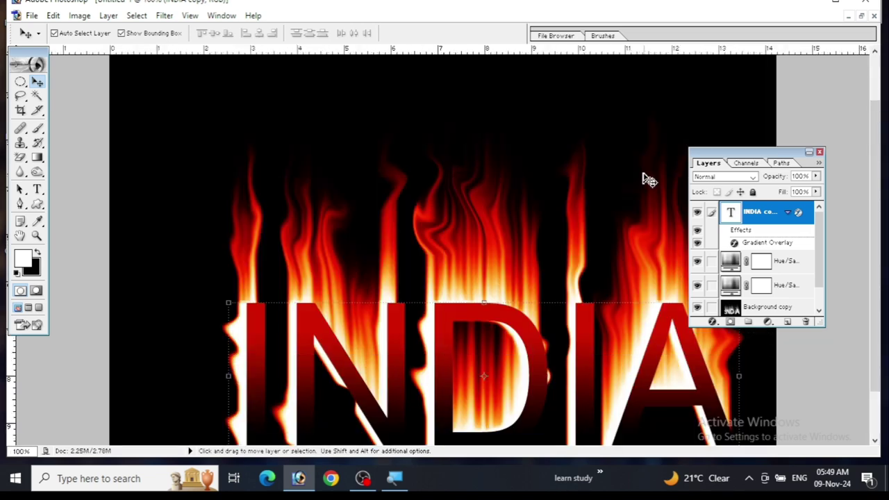
key(ctrl+minus)
key(ctrl+plus)
click(875, 311)
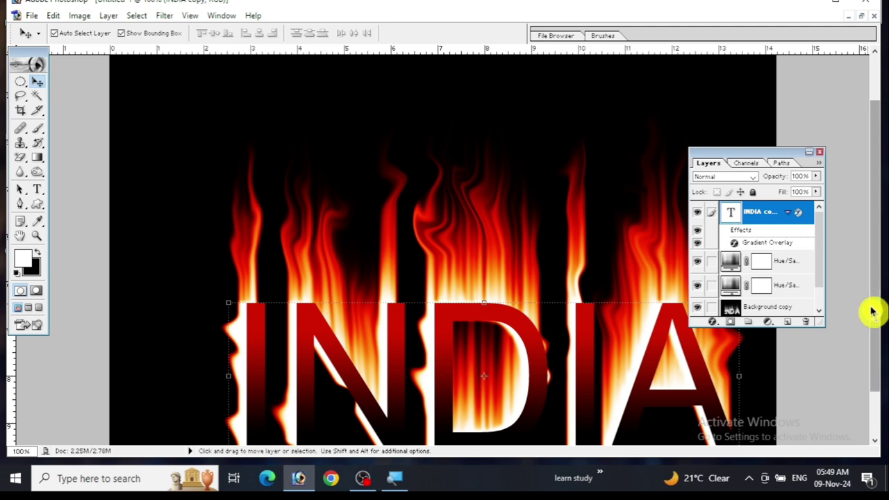
drag(874, 312, 871, 364)
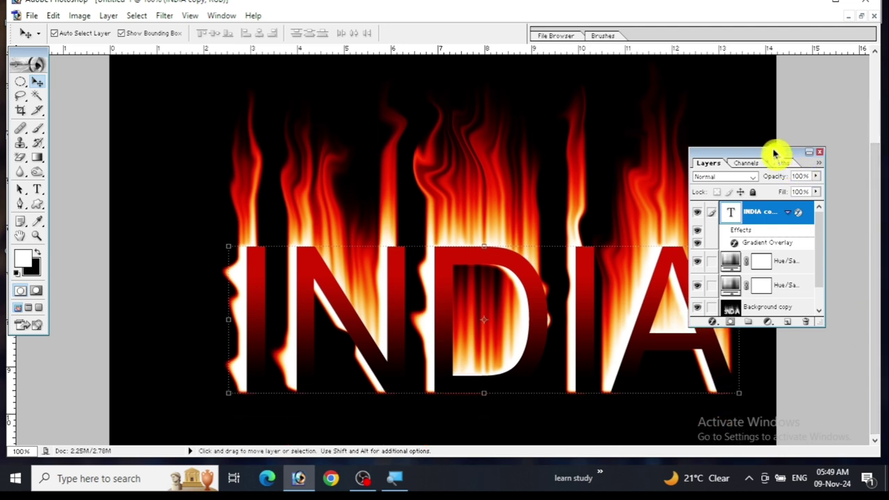
drag(774, 153, 838, 140)
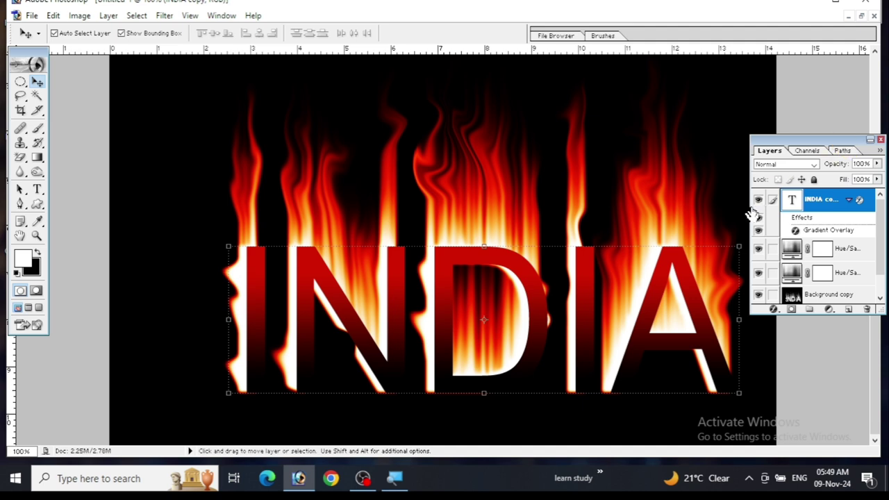
mouse_move(665, 278)
mouse_down()
mouse_move(624, 323)
mouse_move(660, 279)
mouse_up()
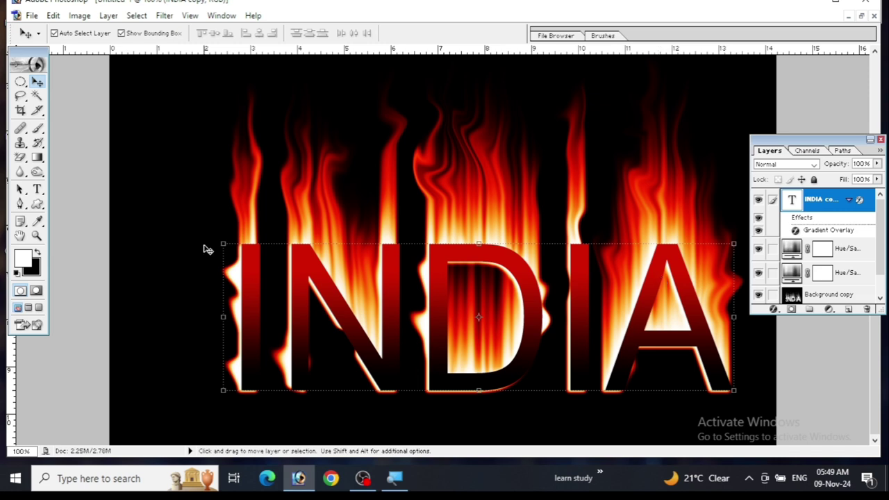
click(139, 268)
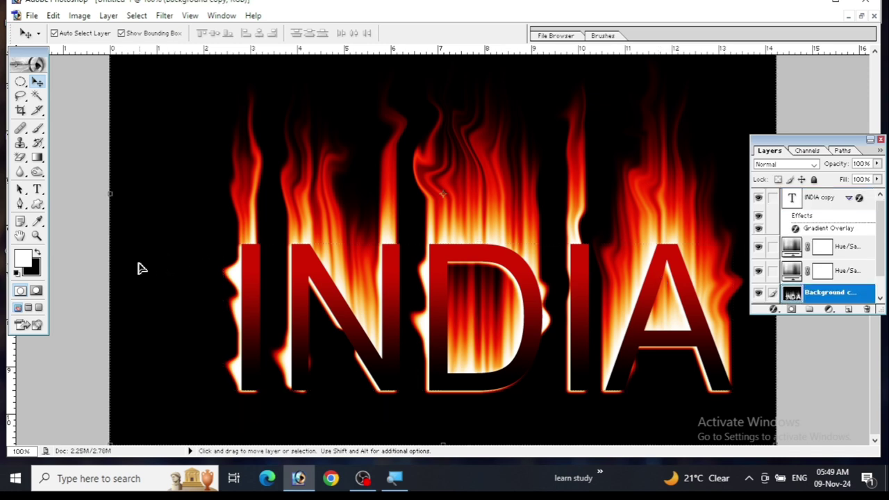